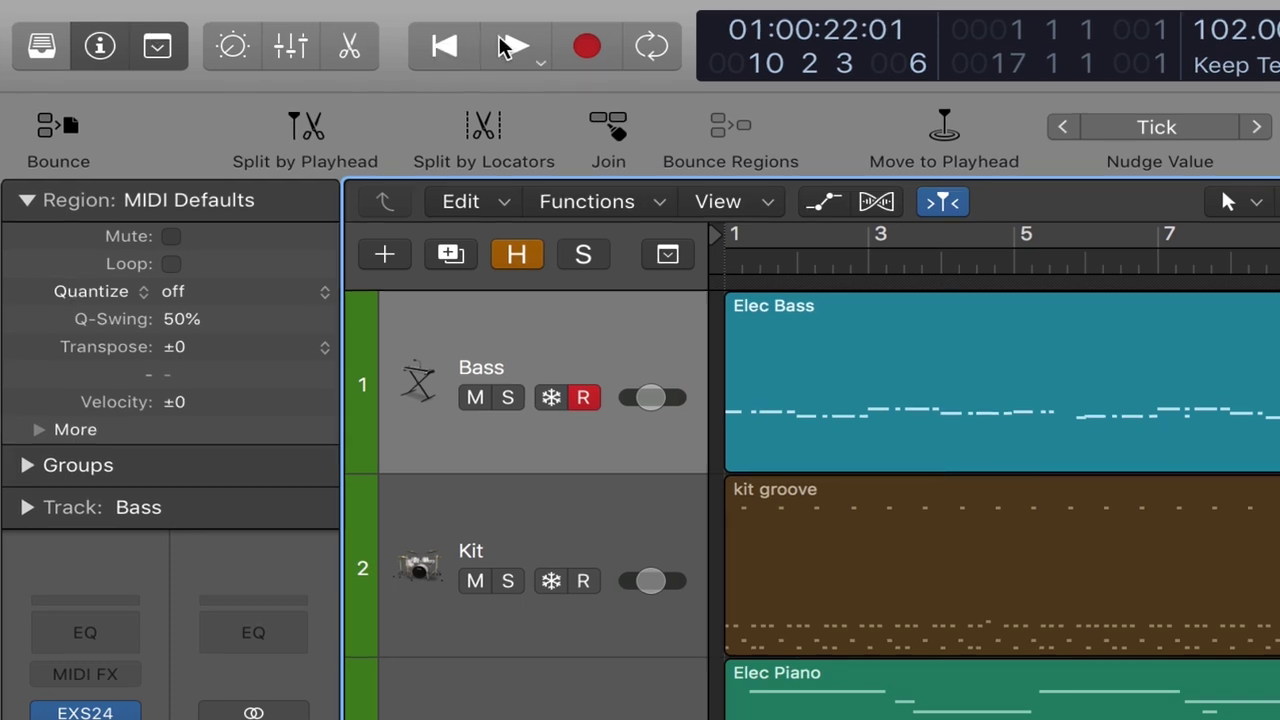
Play from bar 1, stop, then resume and stop again partway through bar 4
{"action": "key", "text": "Return"}
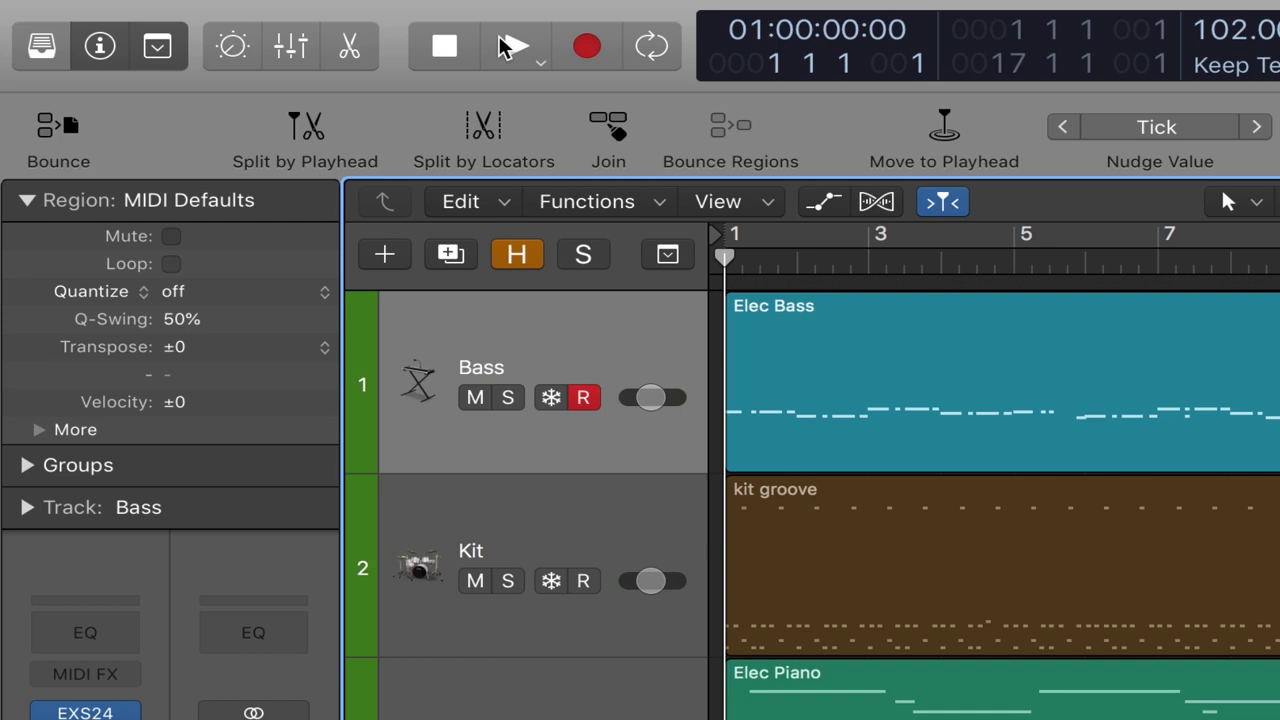
{"action": "left_click", "coordinate": [508, 47]}
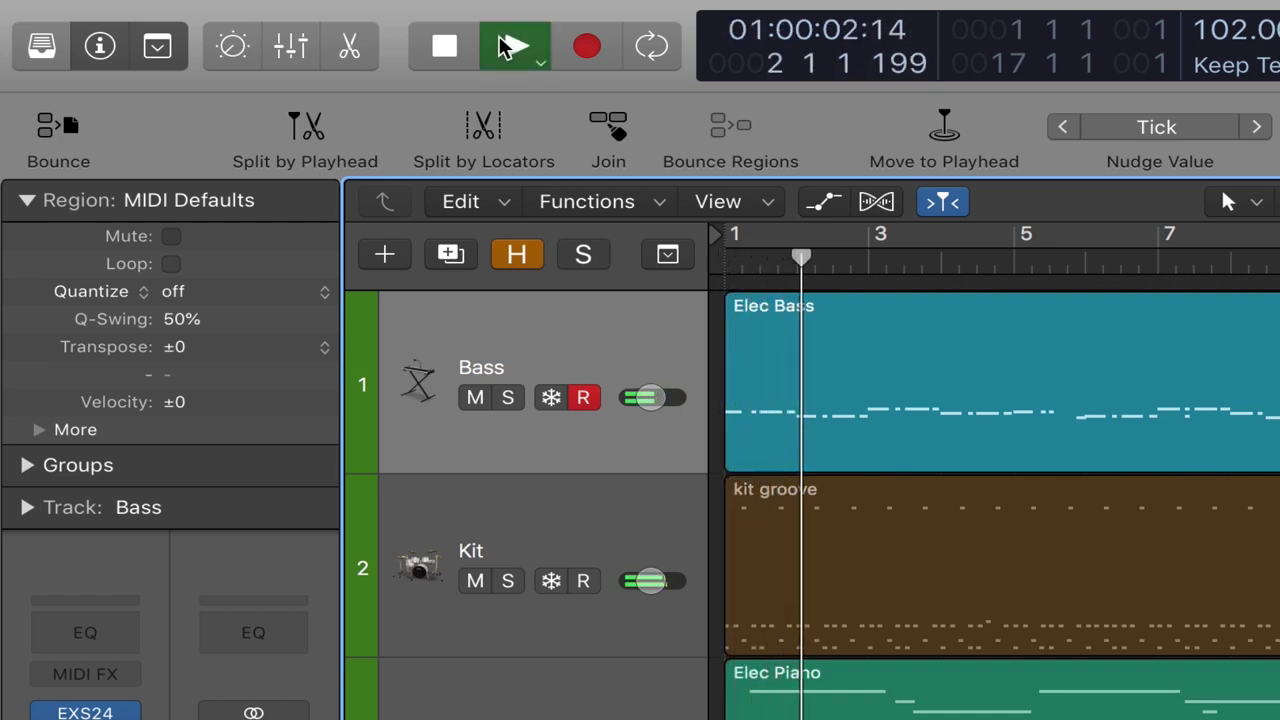
{"action": "left_click", "coordinate": [508, 47]}
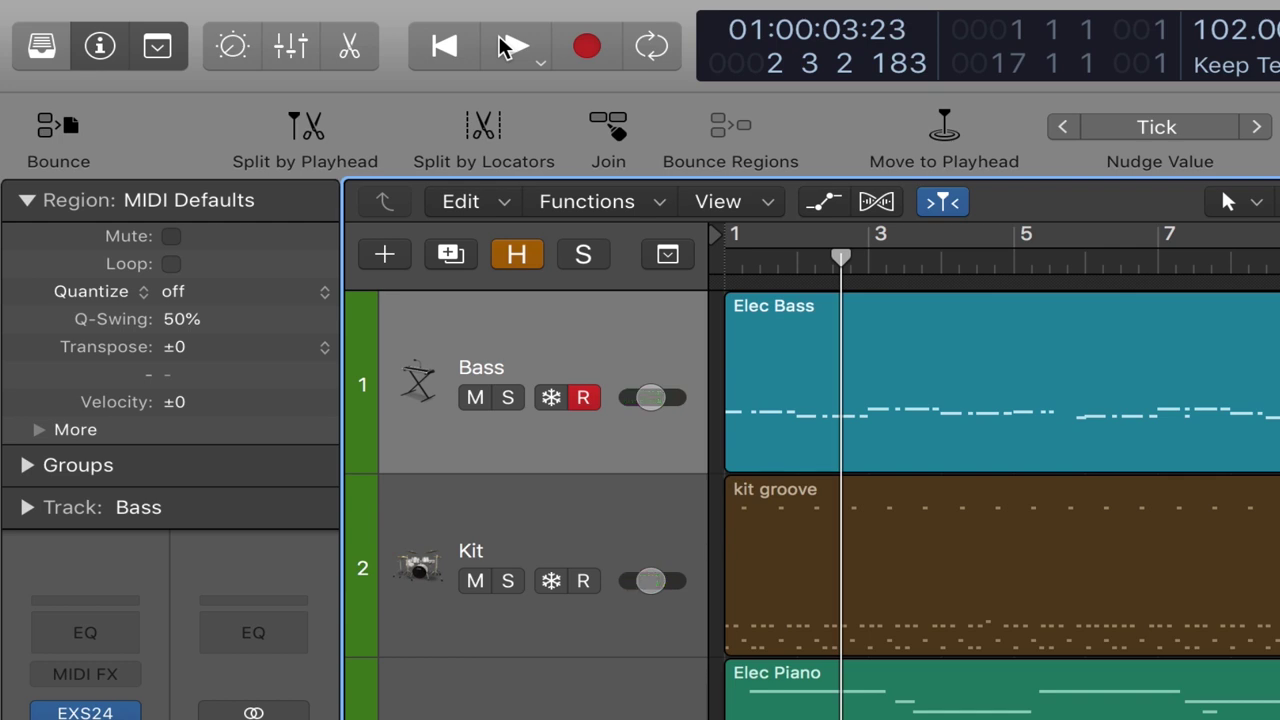
{"action": "left_click", "coordinate": [508, 47]}
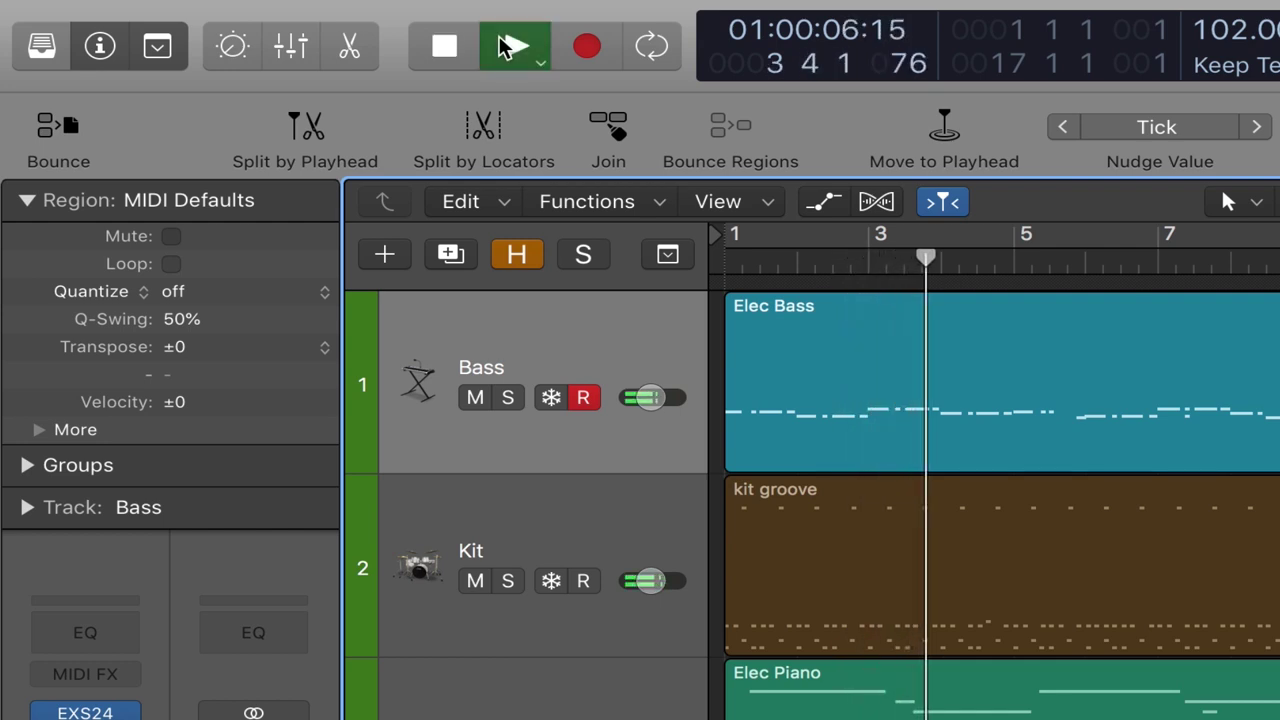
{"action": "left_click", "coordinate": [508, 47]}
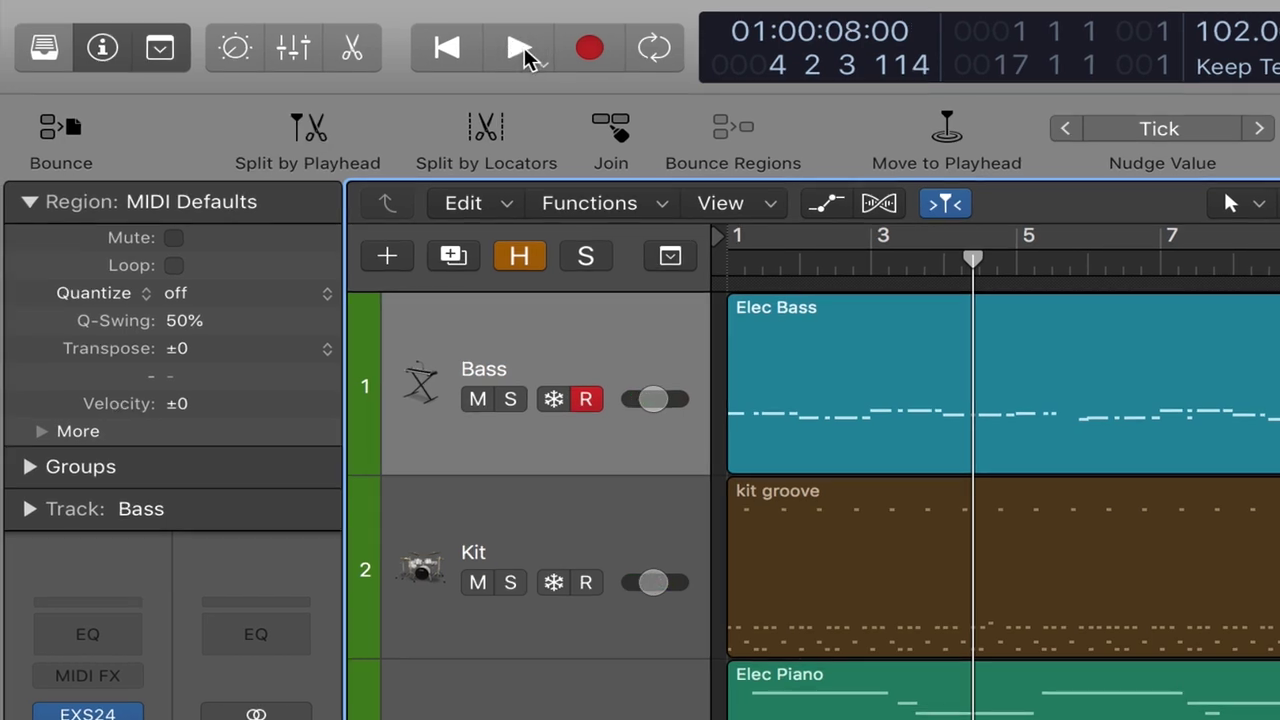
Set the Play button to Play From Last Locate Position
{"action": "right_click", "coordinate": [524, 47]}
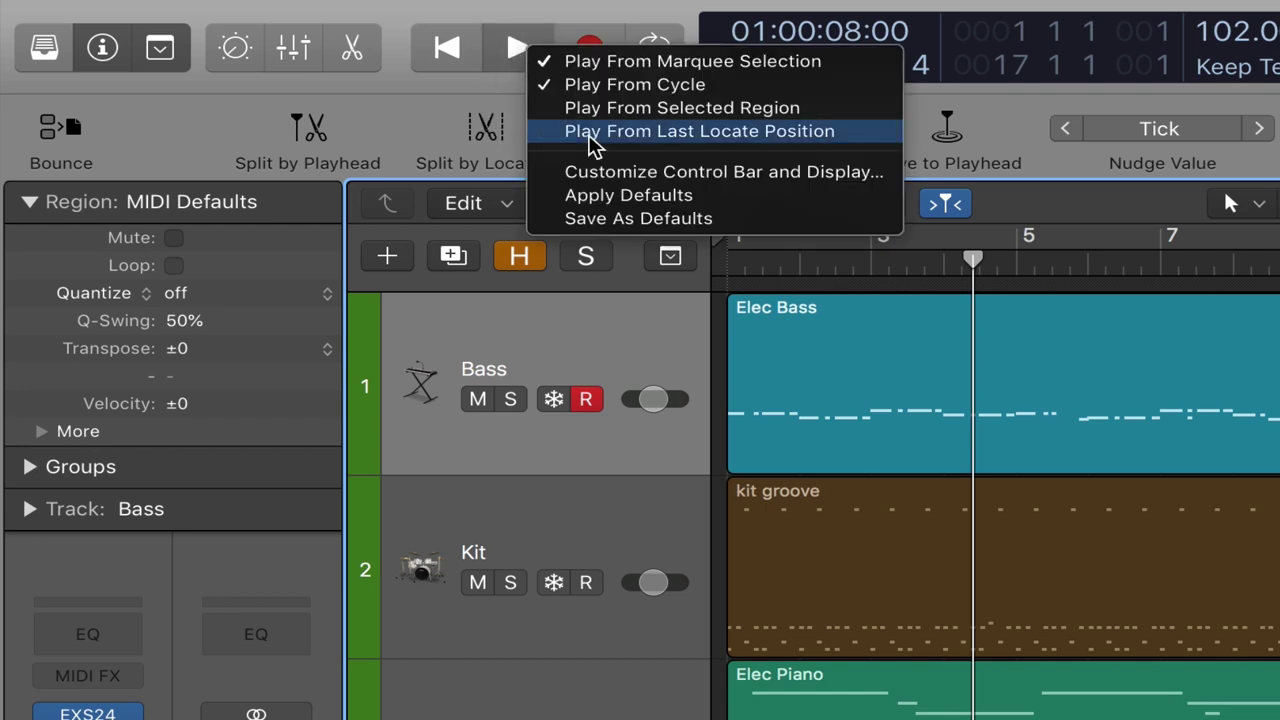
{"action": "left_click", "coordinate": [480, 93]}
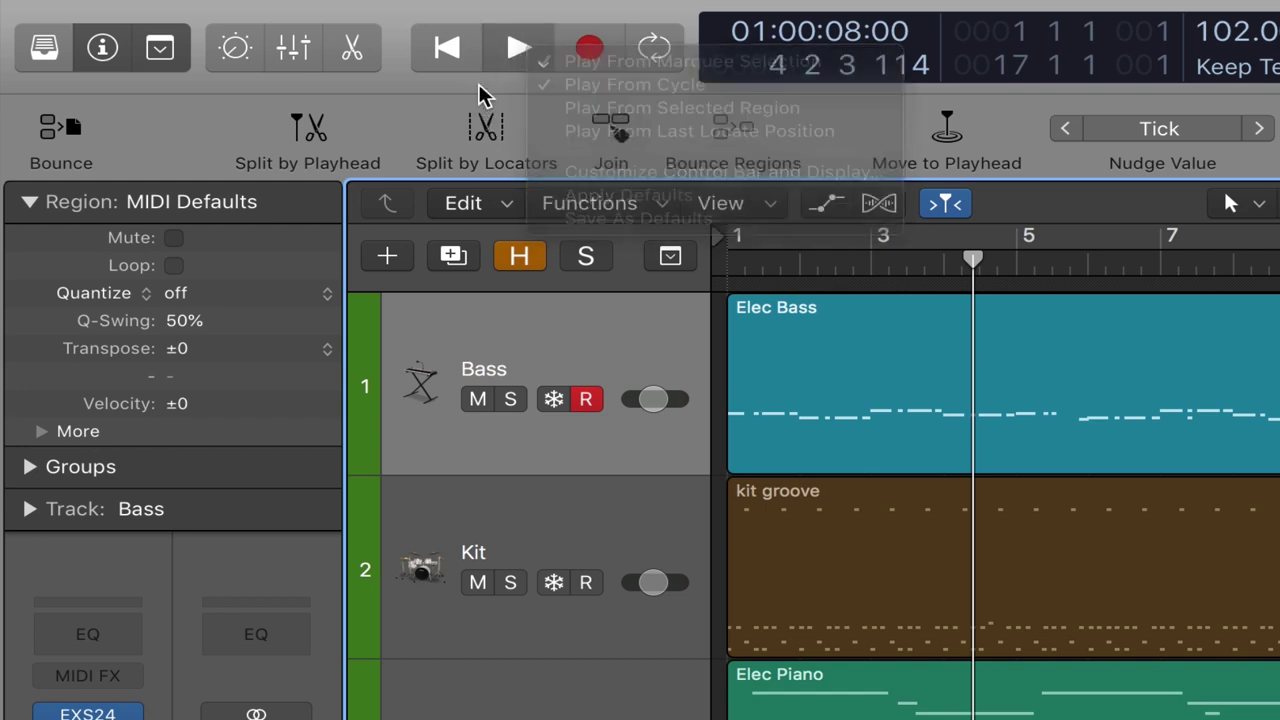
{"action": "right_click", "coordinate": [518, 45]}
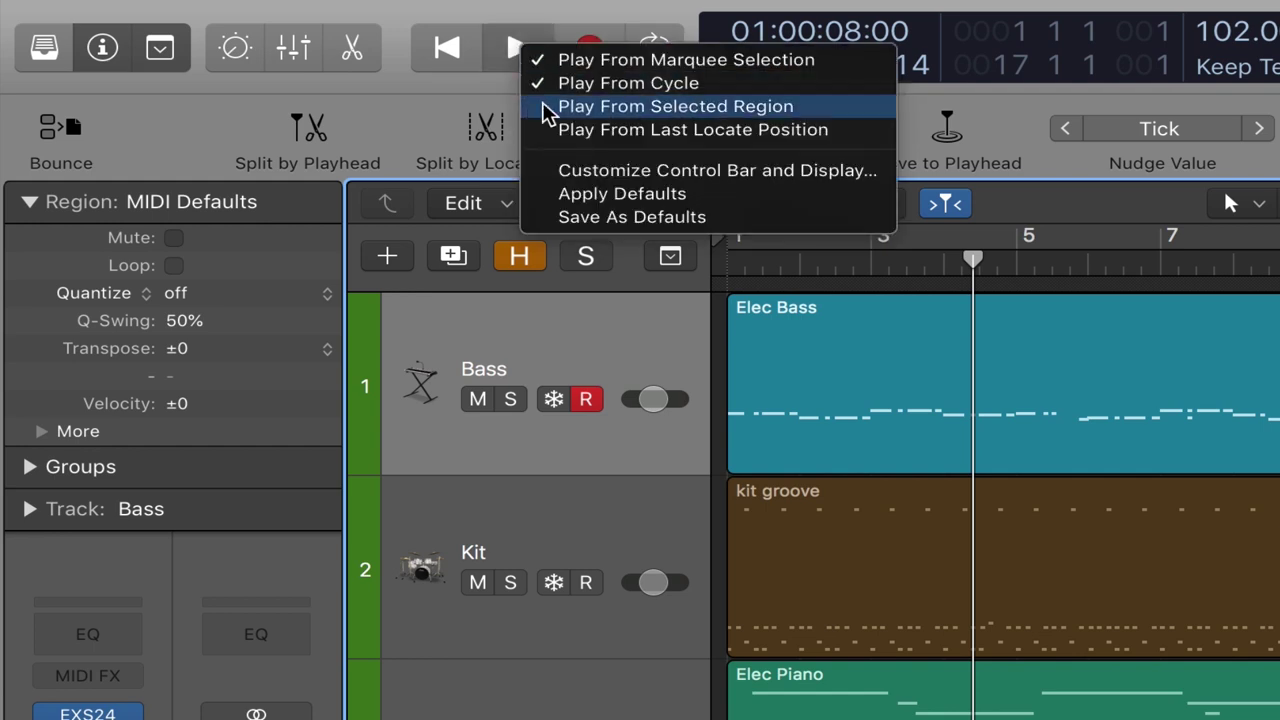
{"action": "left_click", "coordinate": [560, 131]}
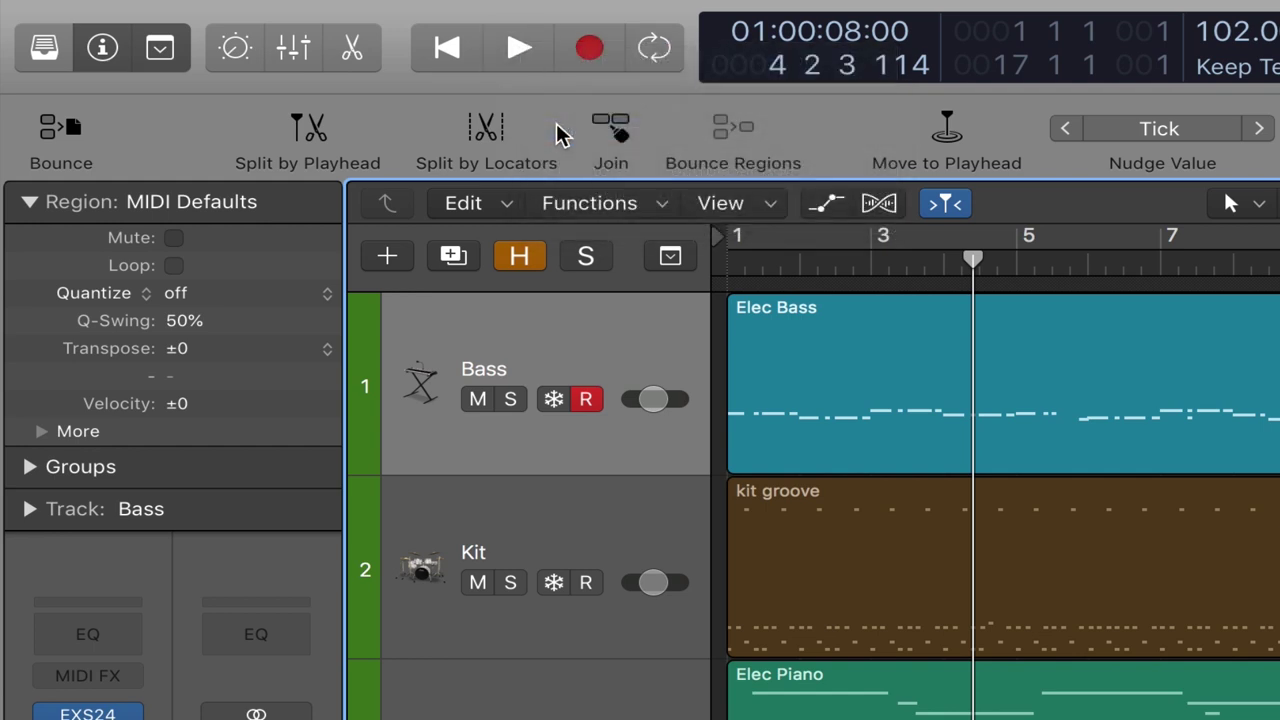
Return to the project start, then play and stop twice to test it
{"action": "key", "text": "Return"}
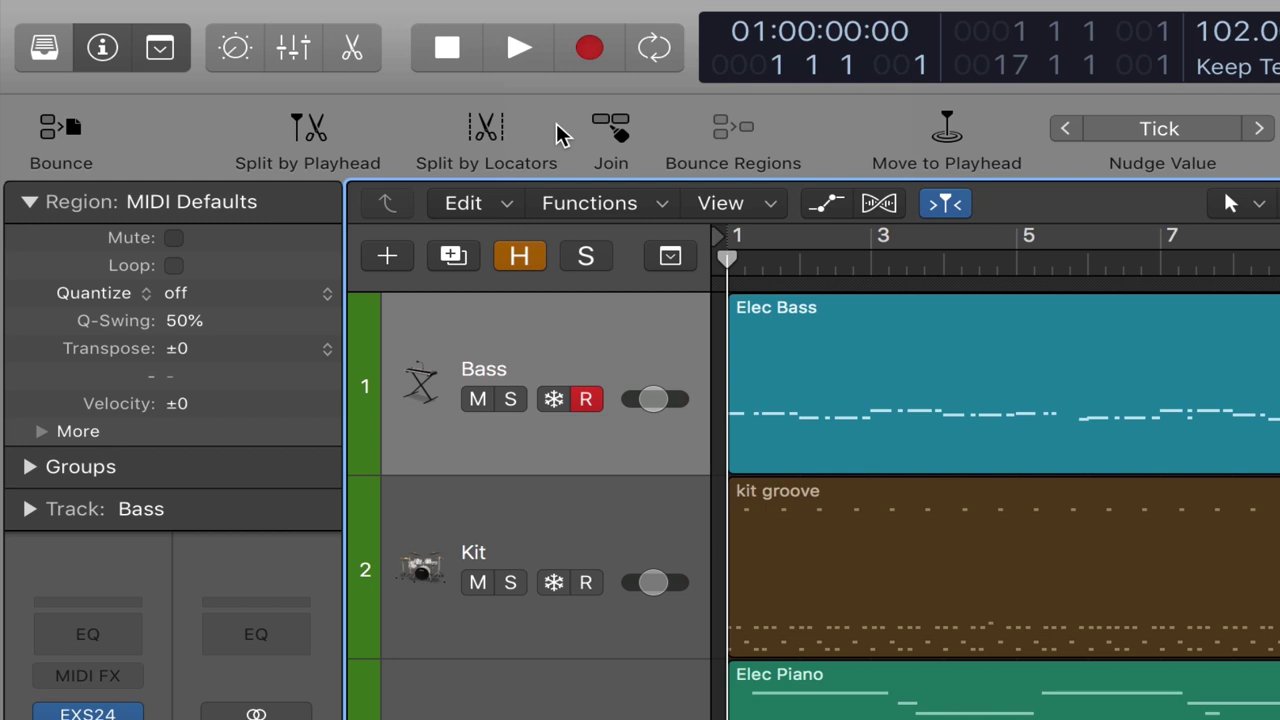
{"action": "key", "text": "space"}
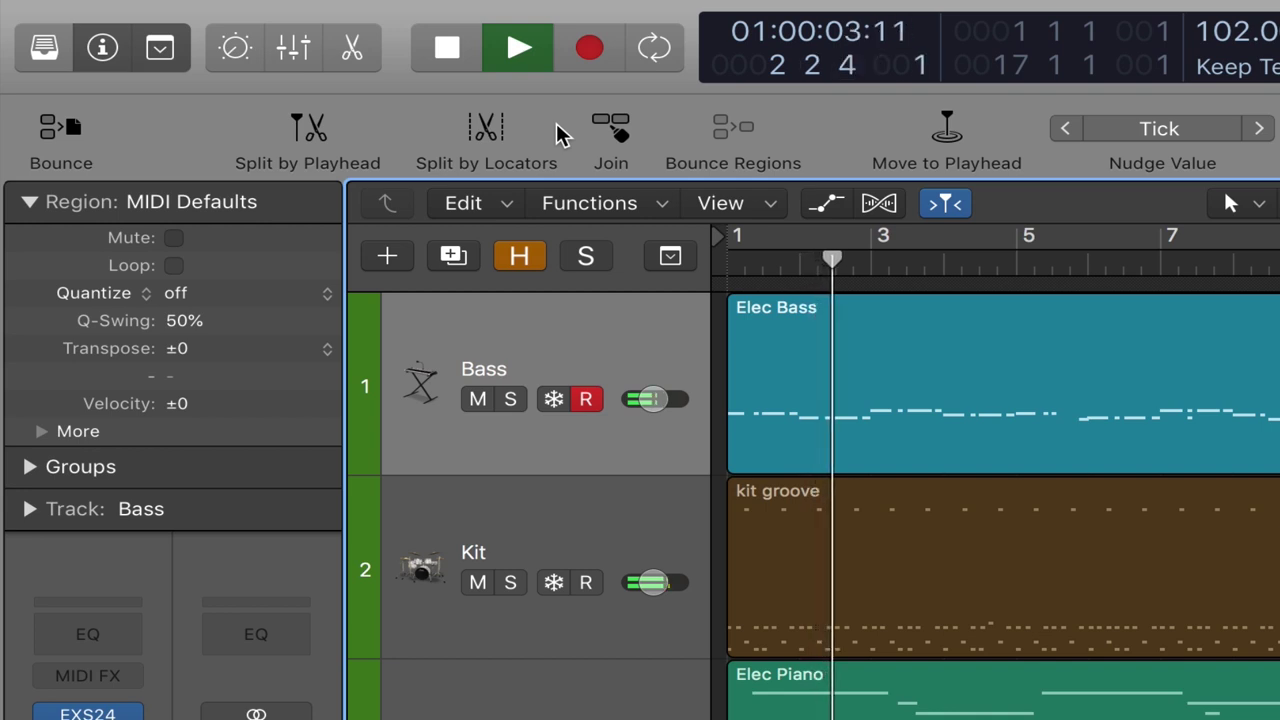
{"action": "key", "text": "space"}
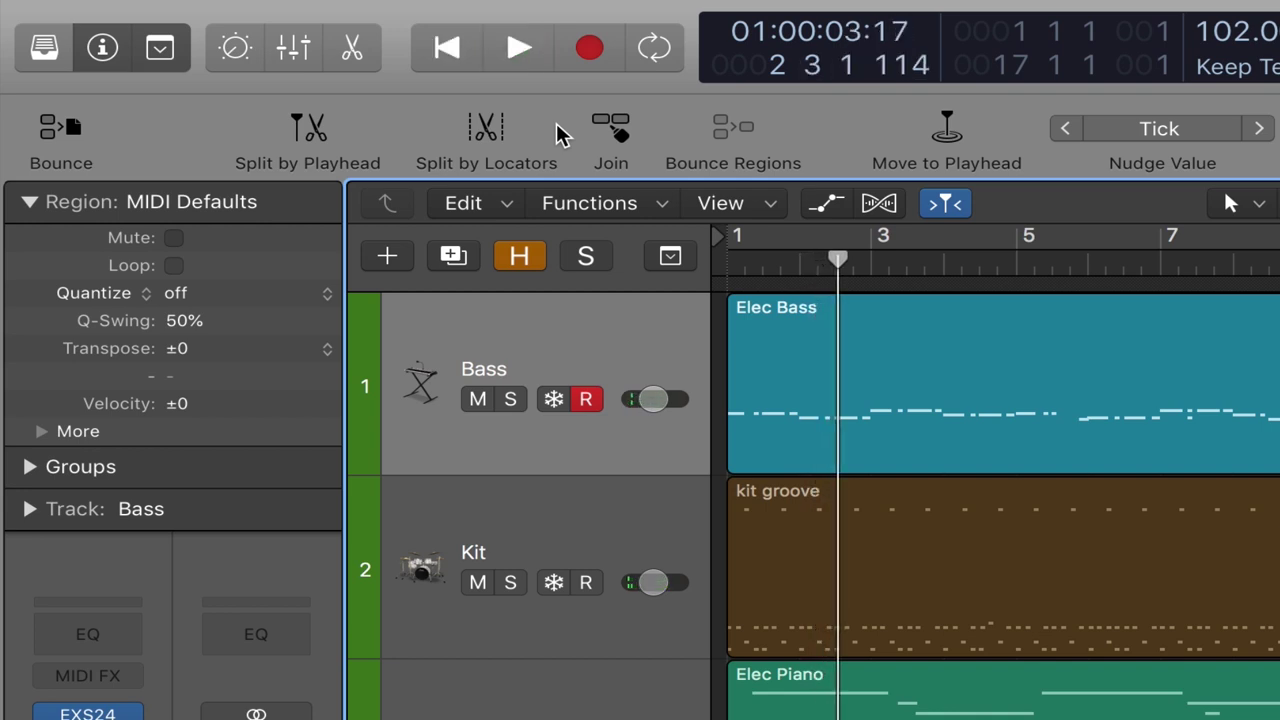
{"action": "key", "text": "space"}
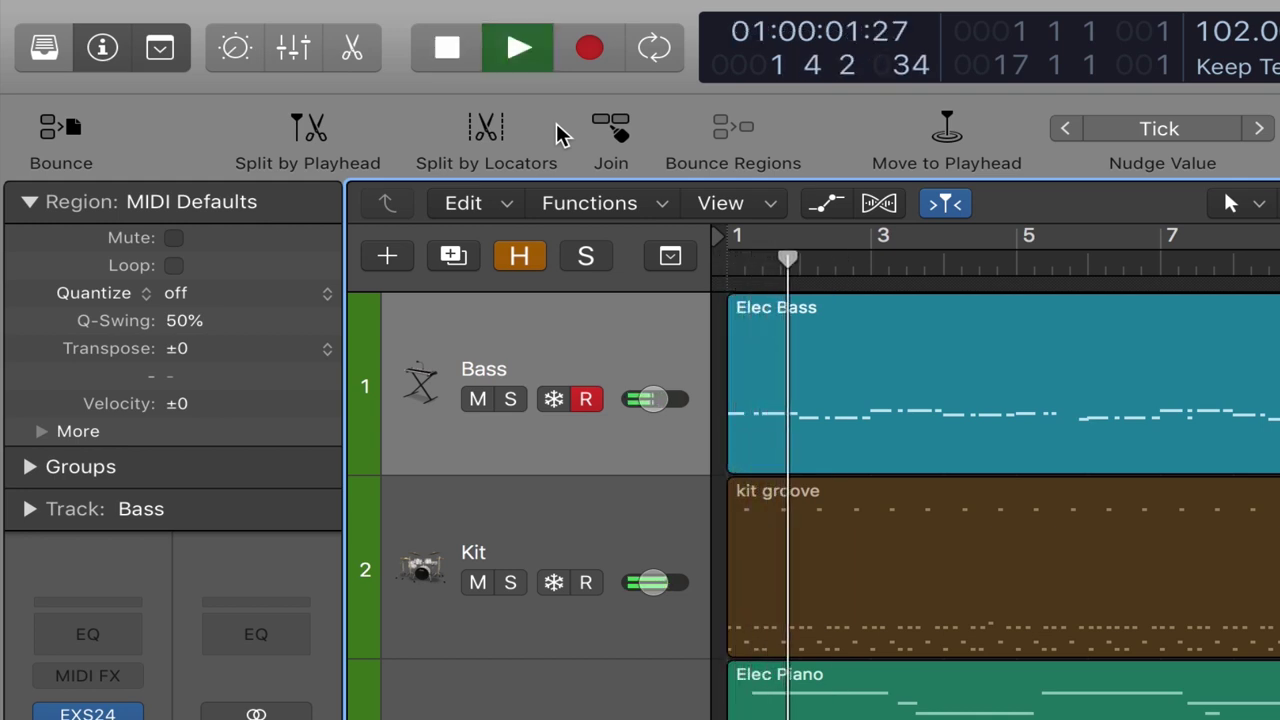
{"action": "key", "text": "space"}
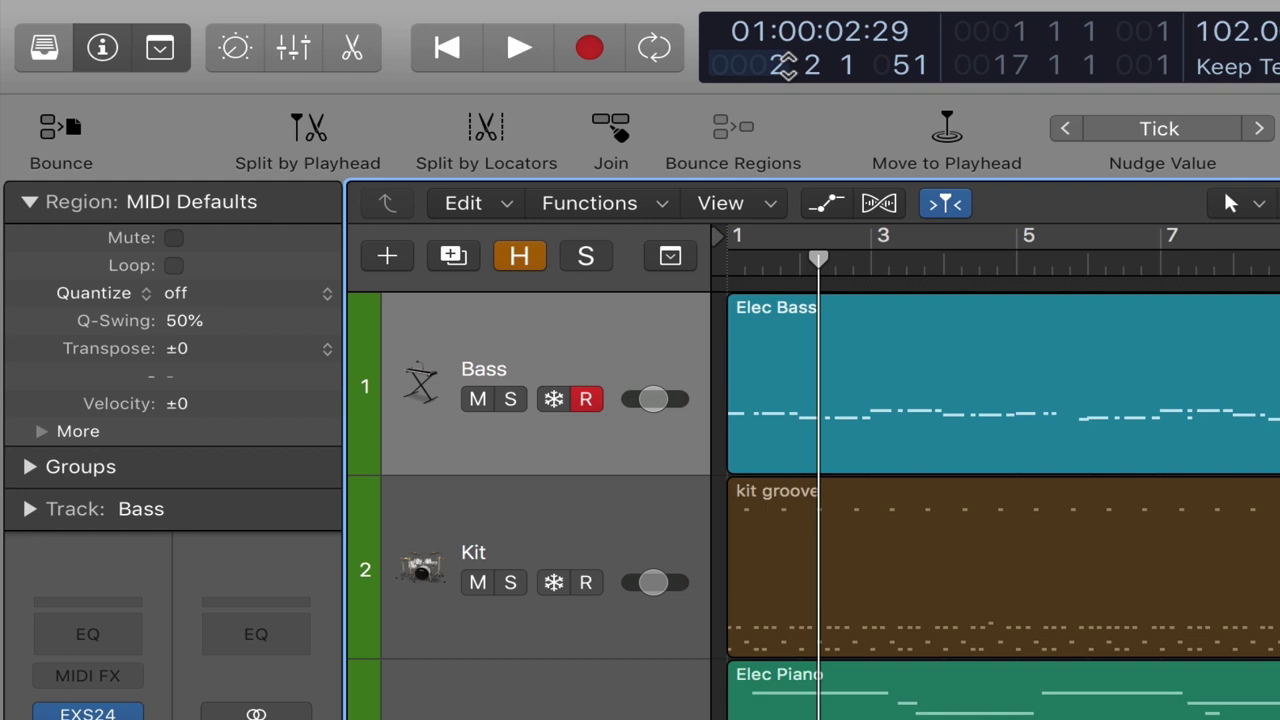
Set the LCD bar position to 4 to move the playhead to bar 4
{"action": "double_click", "coordinate": [830, 75]}
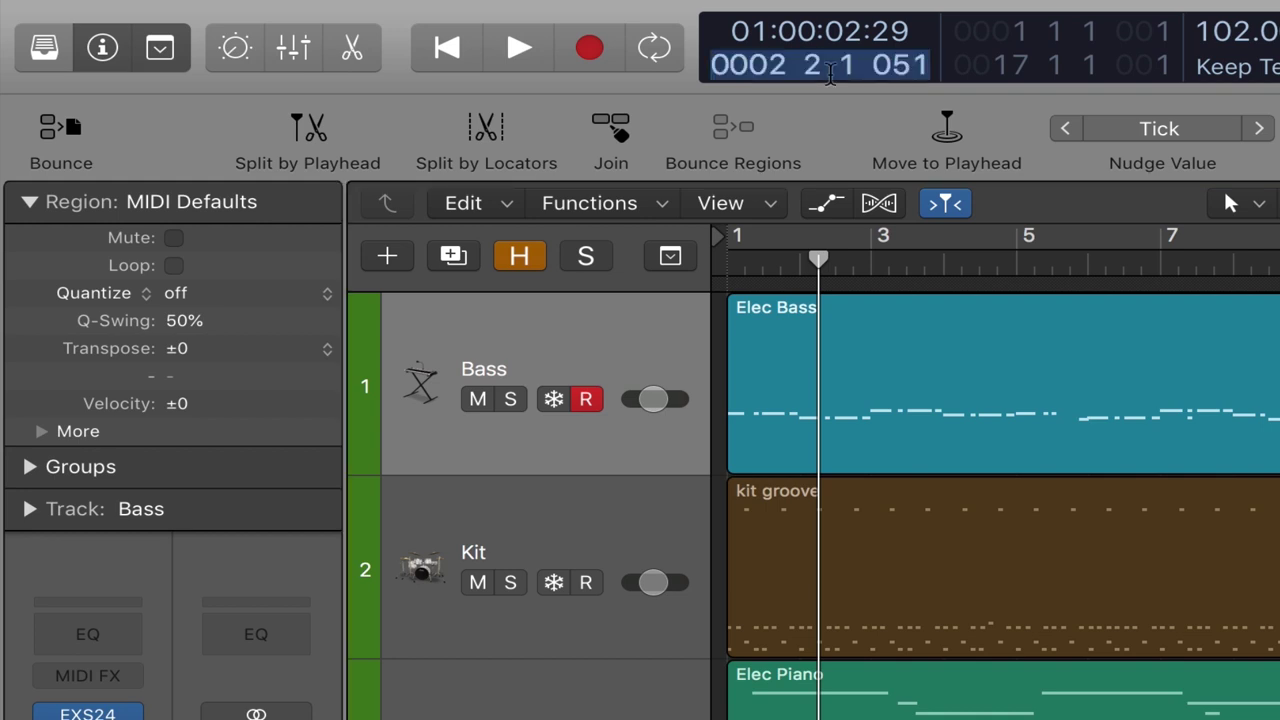
{"action": "type", "text": "4"}
{"action": "key", "text": "Return"}
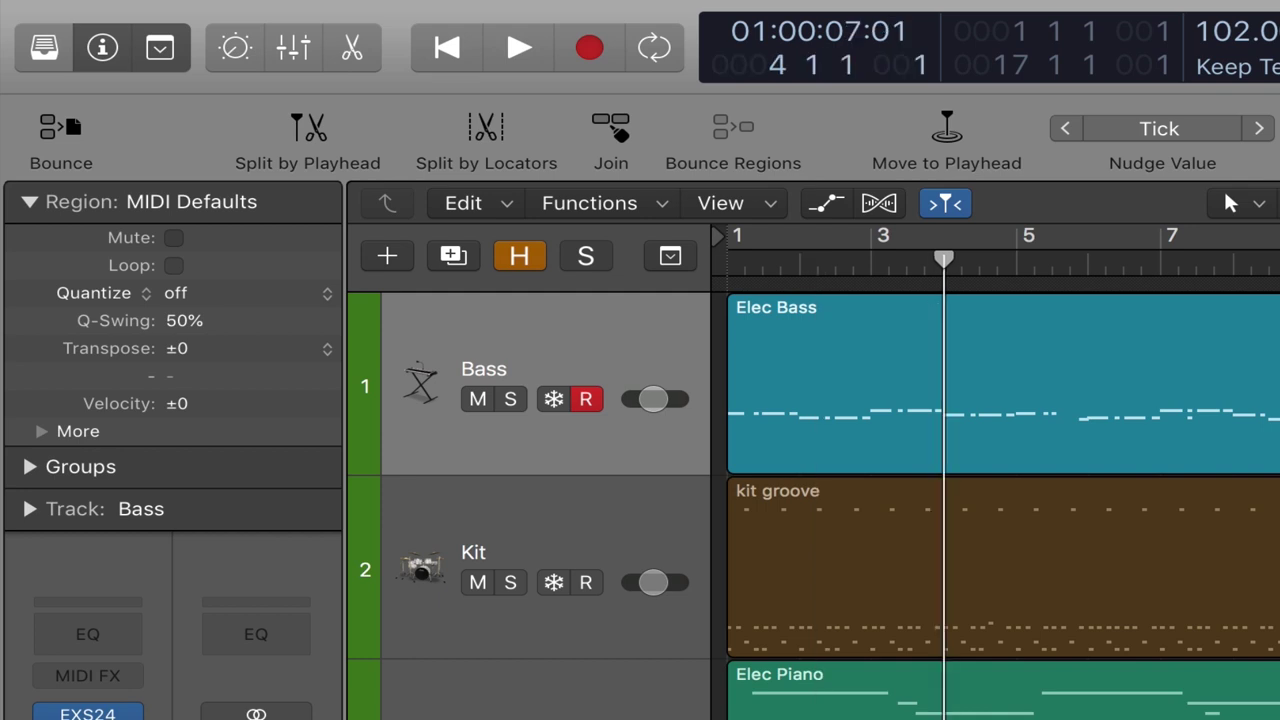
Play and stop twice, checking each playback restarts from bar 4
{"action": "key", "text": "space"}
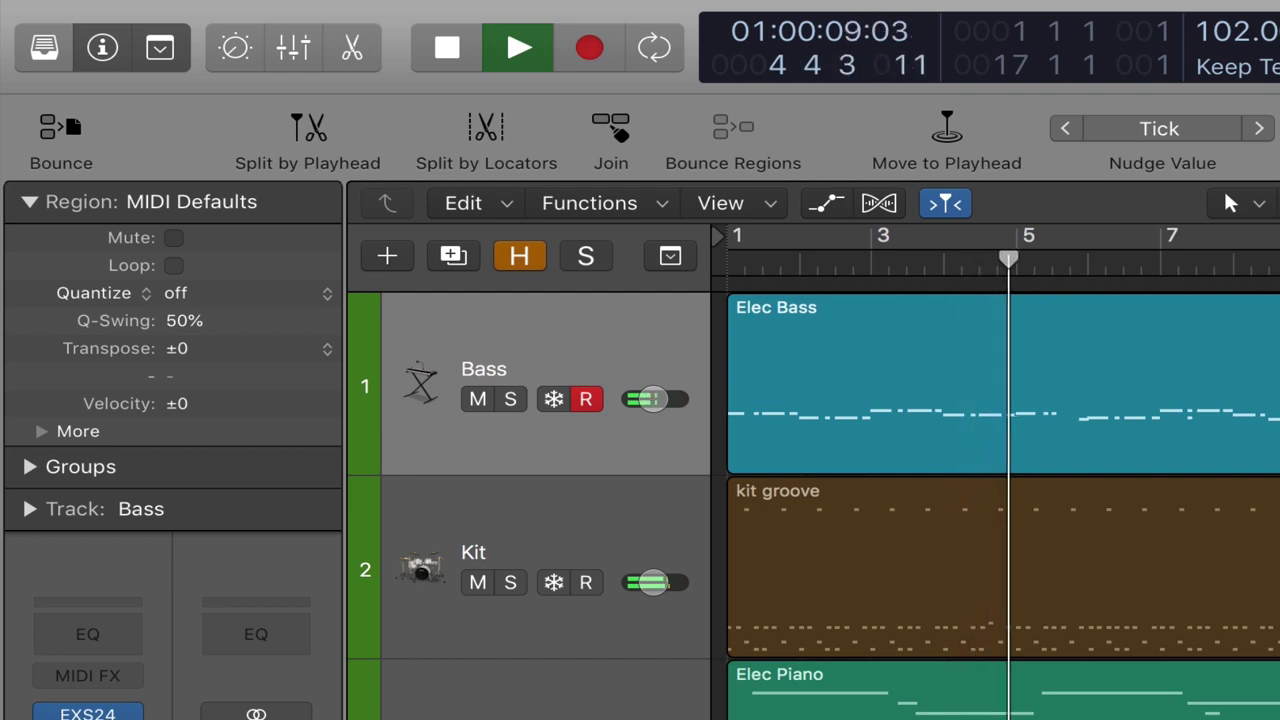
{"action": "key", "text": "space"}
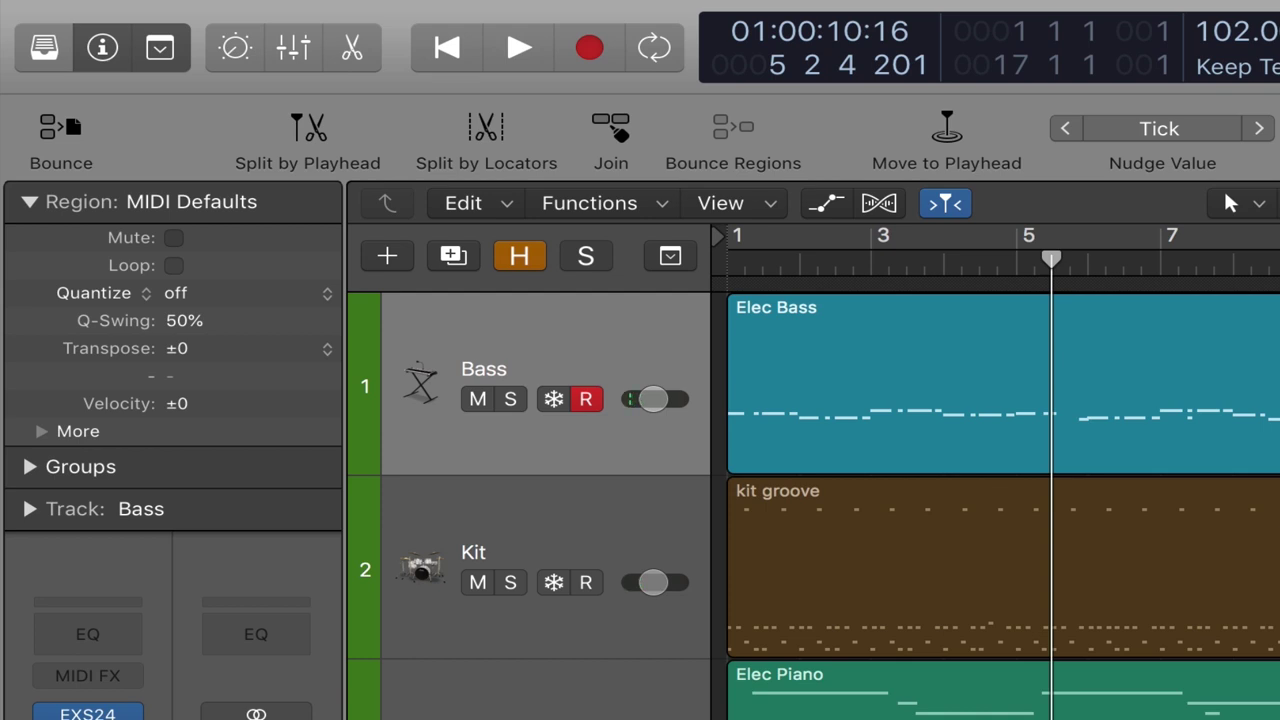
{"action": "key", "text": "space"}
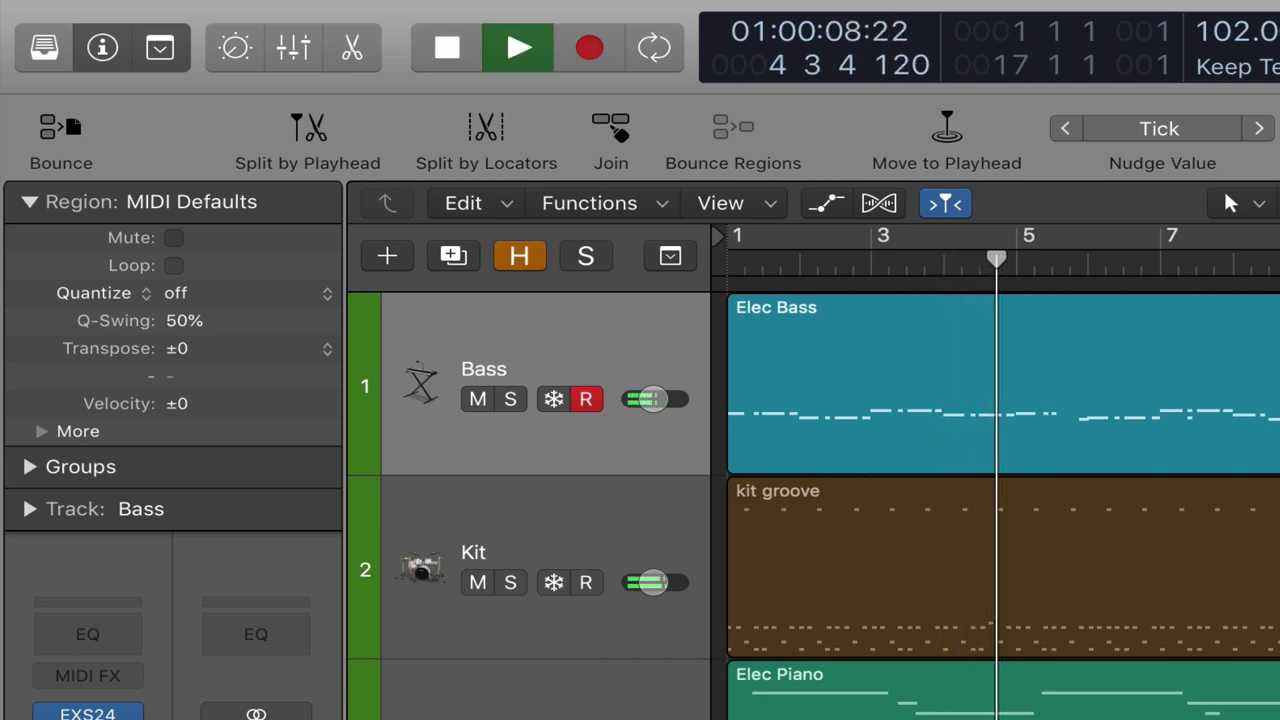
{"action": "key", "text": "space"}
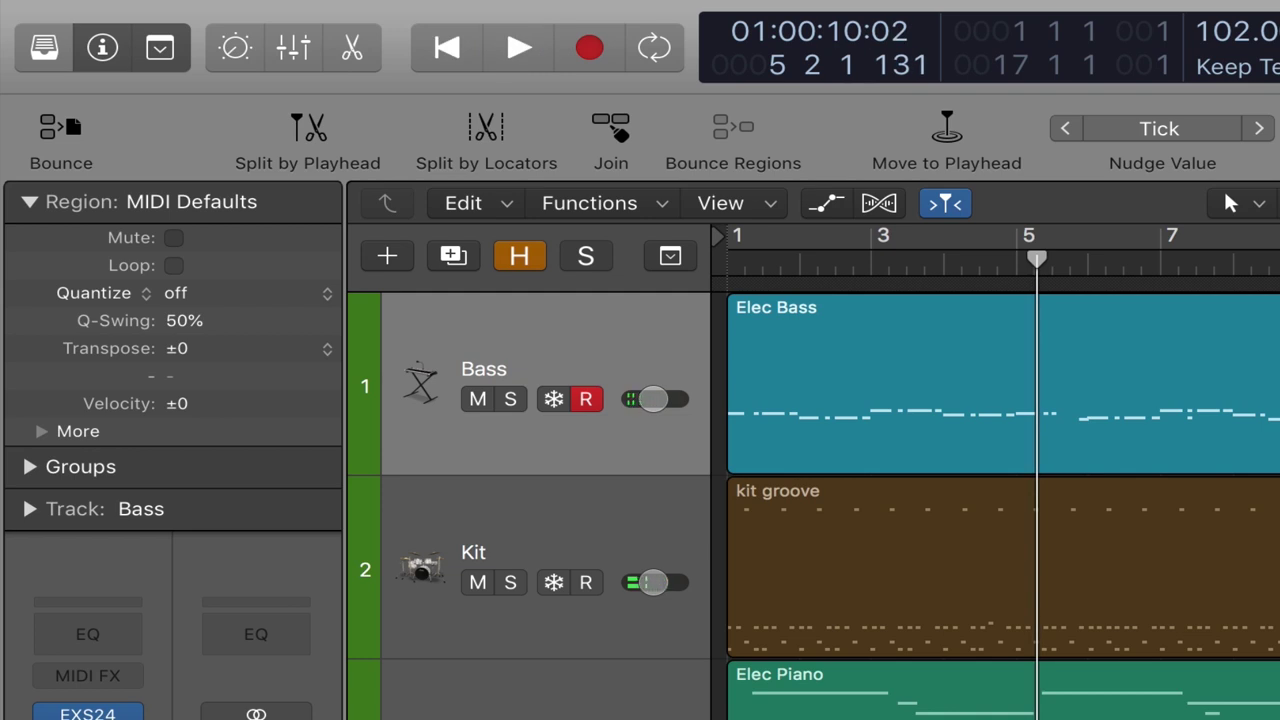
Set a cycle range over bars 5 to 9, then turn cycle mode off
{"action": "right_click", "coordinate": [513, 48]}
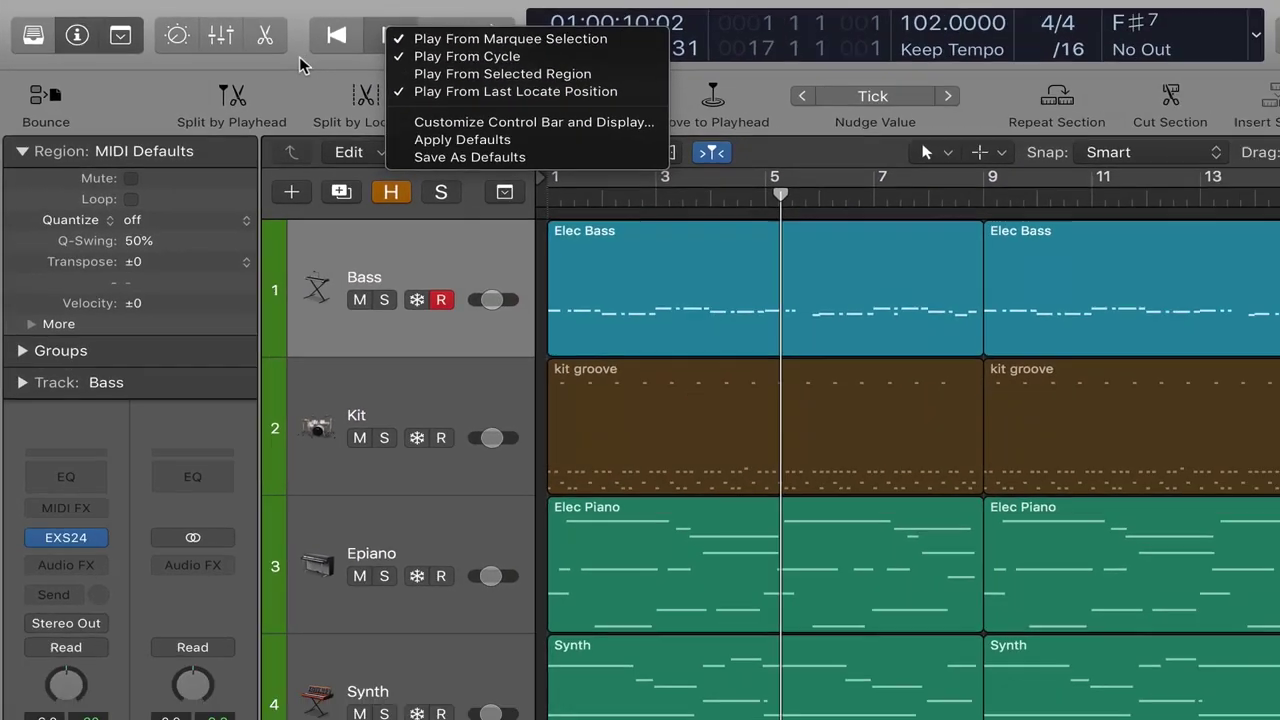
{"action": "left_click", "coordinate": [400, 84]}
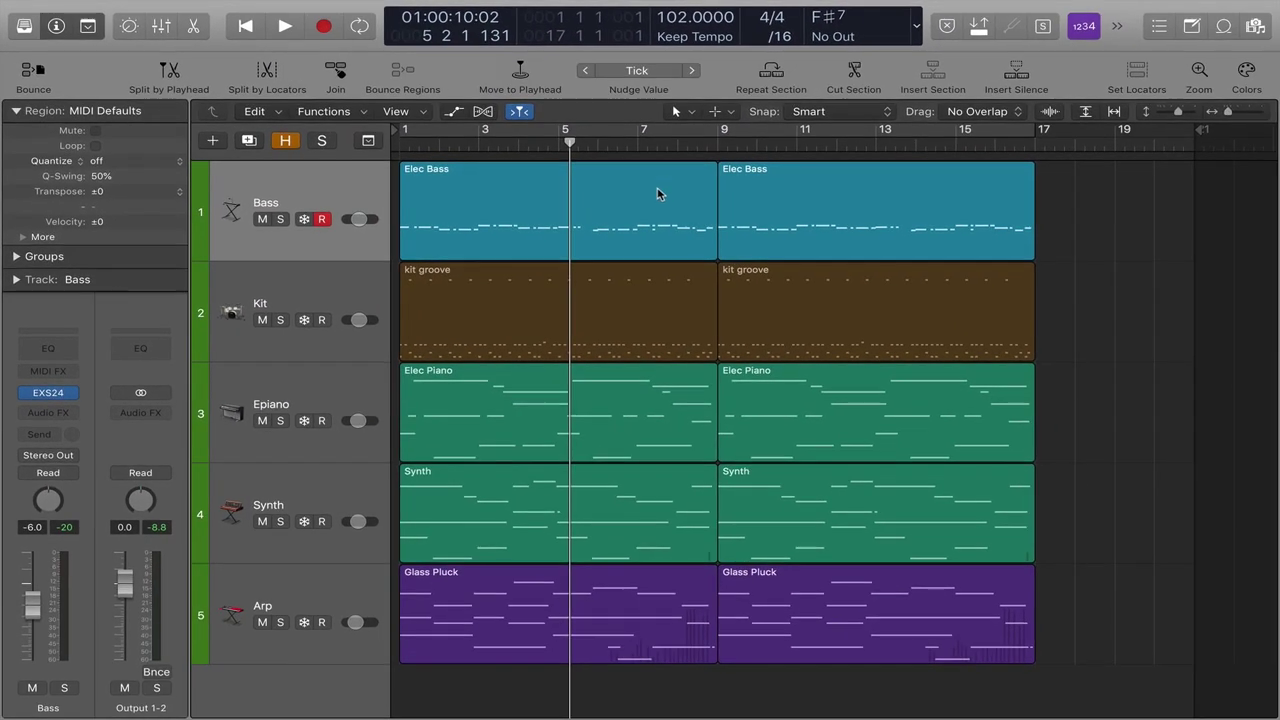
{"action": "left_click_drag", "start_coordinate": [567, 132], "coordinate": [718, 130]}
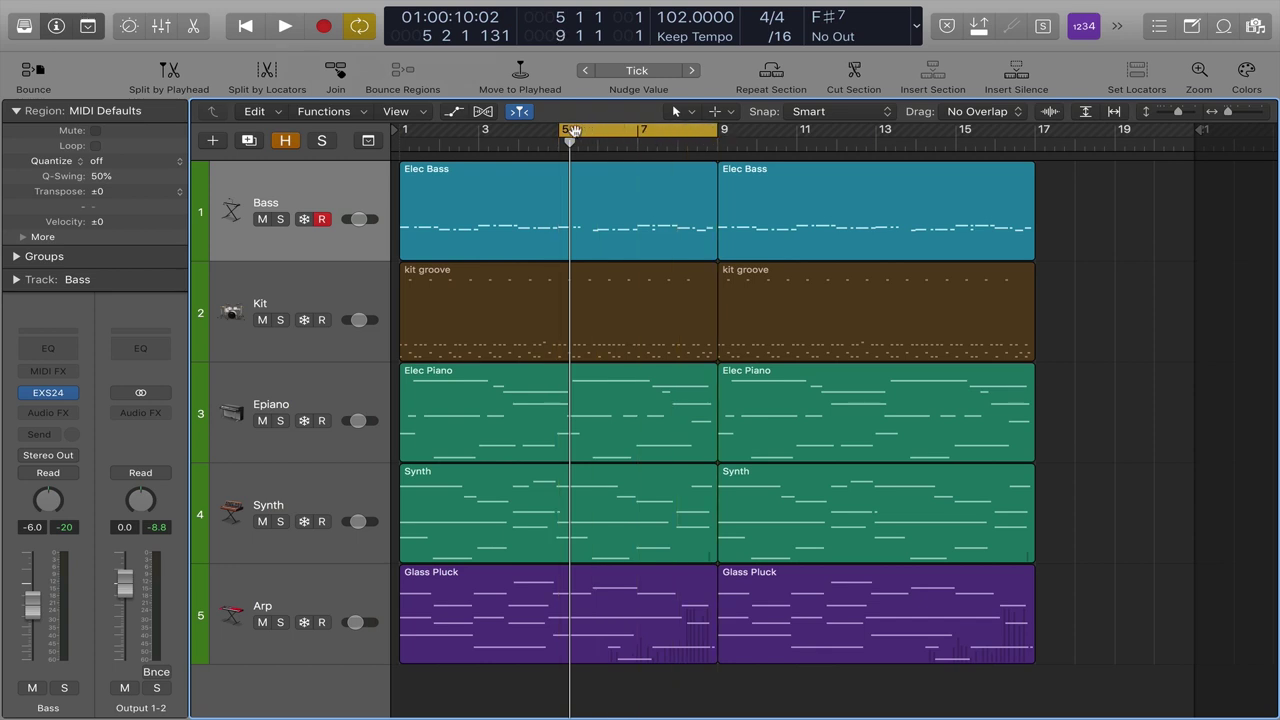
{"action": "left_click", "coordinate": [716, 133]}
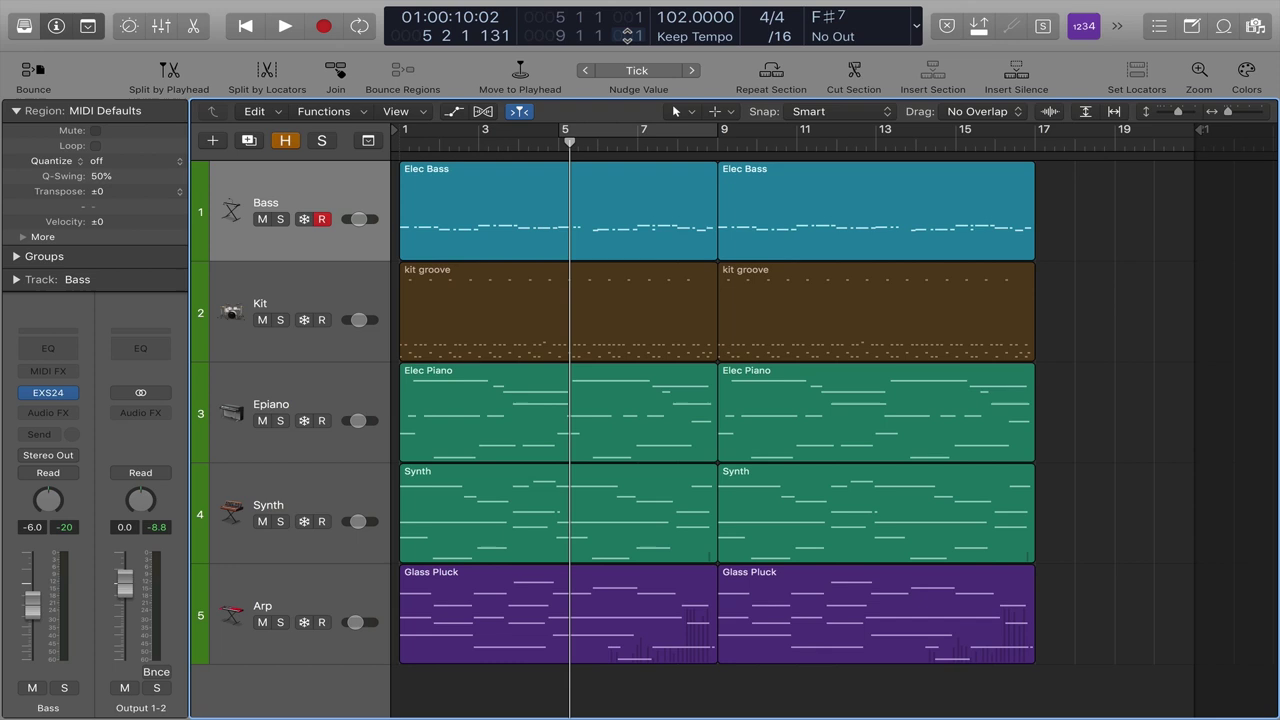
Move the playhead to bar 9 then bar 5, and play and stop twice
{"action": "left_click", "coordinate": [717, 129]}
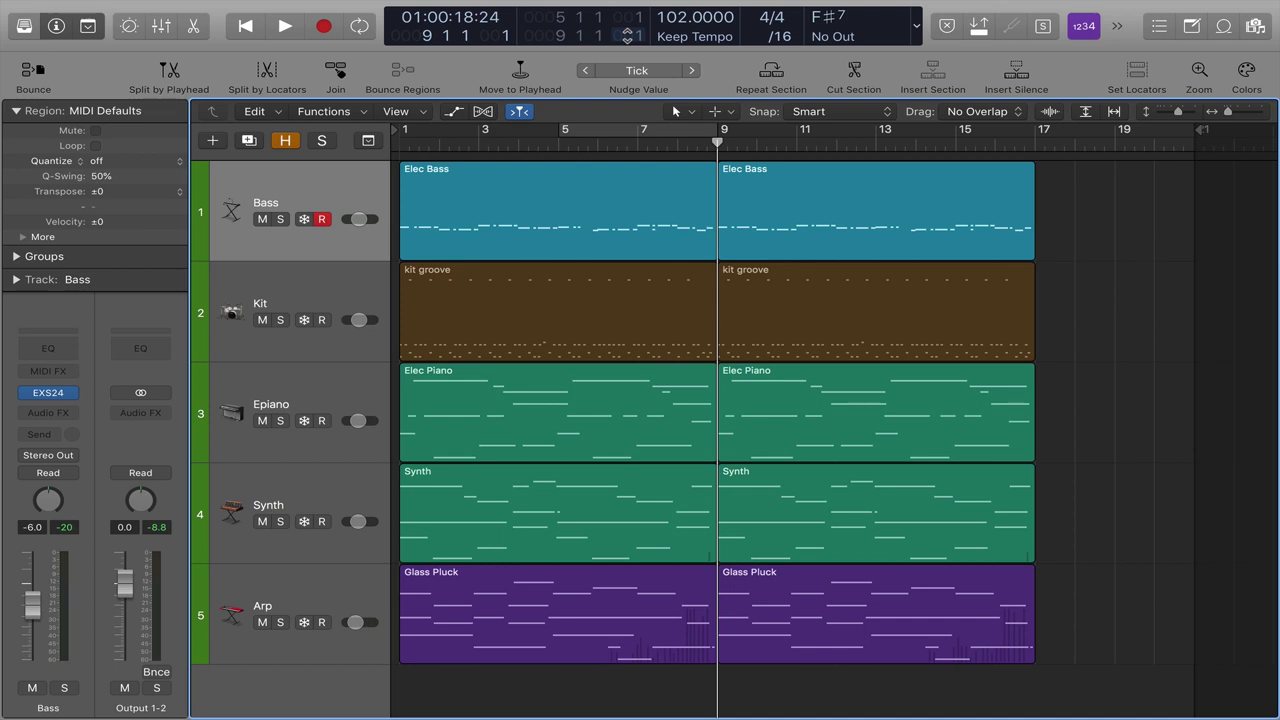
{"action": "left_click", "coordinate": [558, 129]}
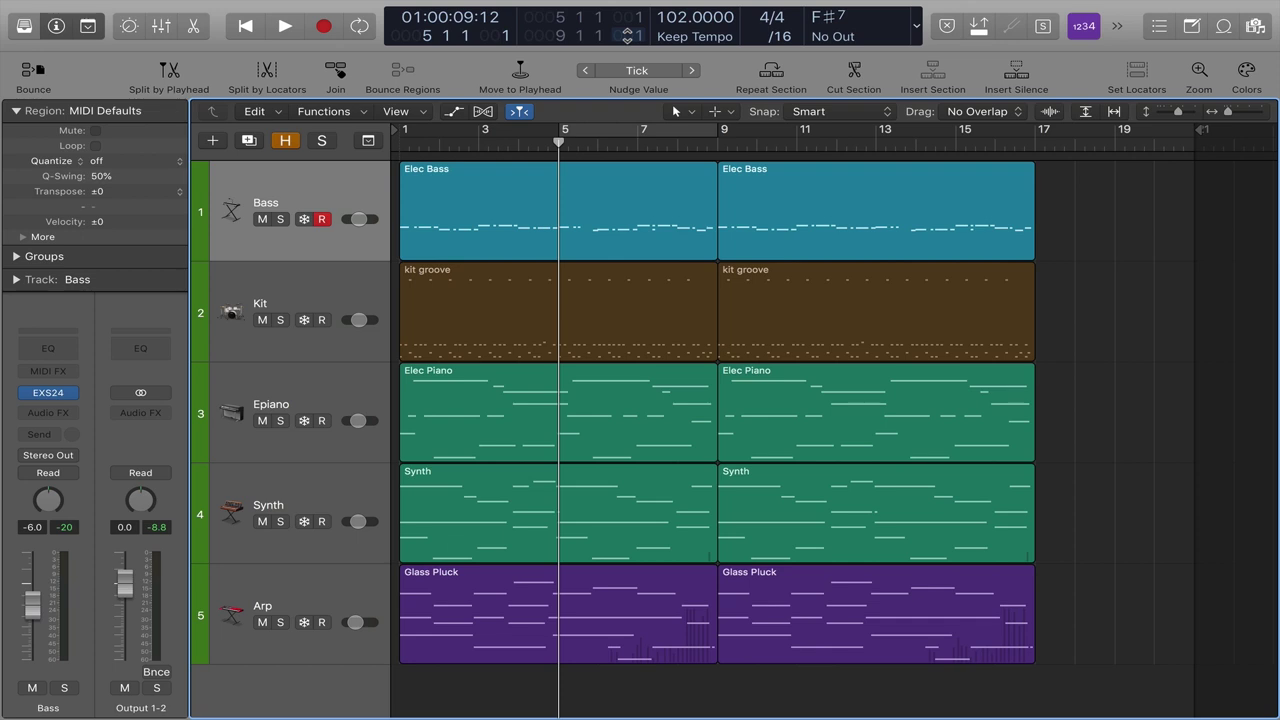
{"action": "key", "text": "space"}
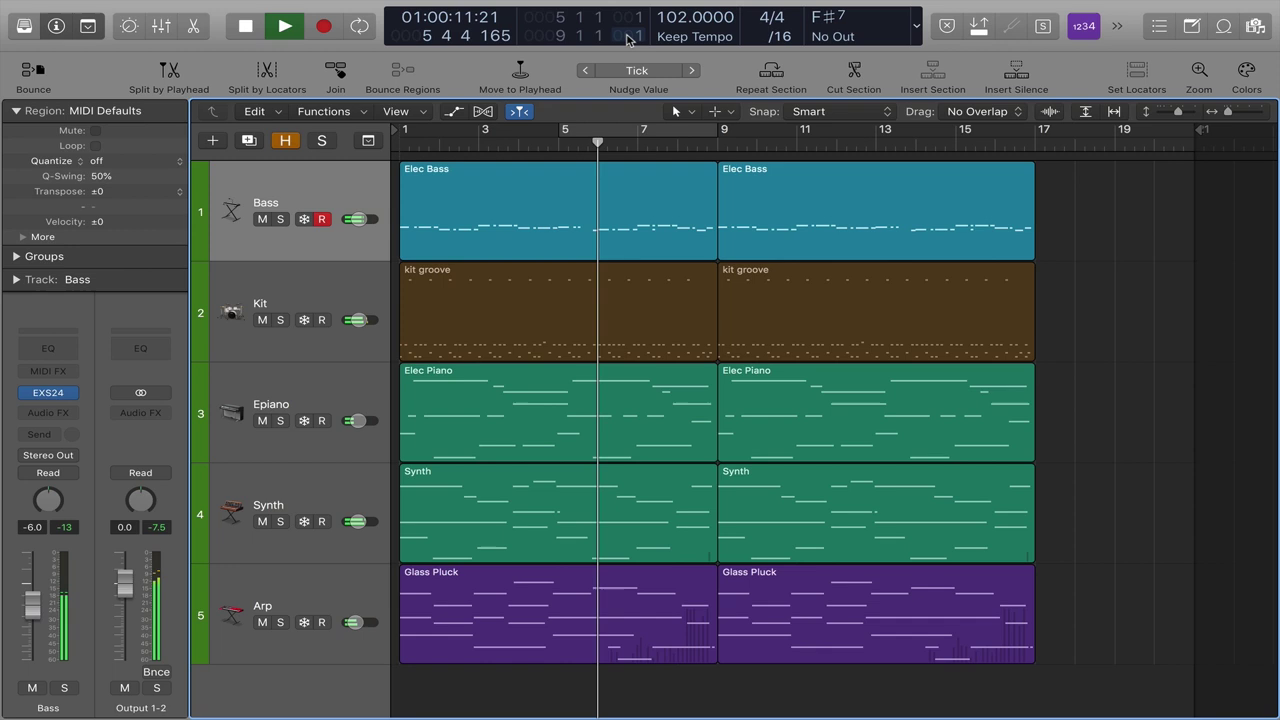
{"action": "key", "text": "space"}
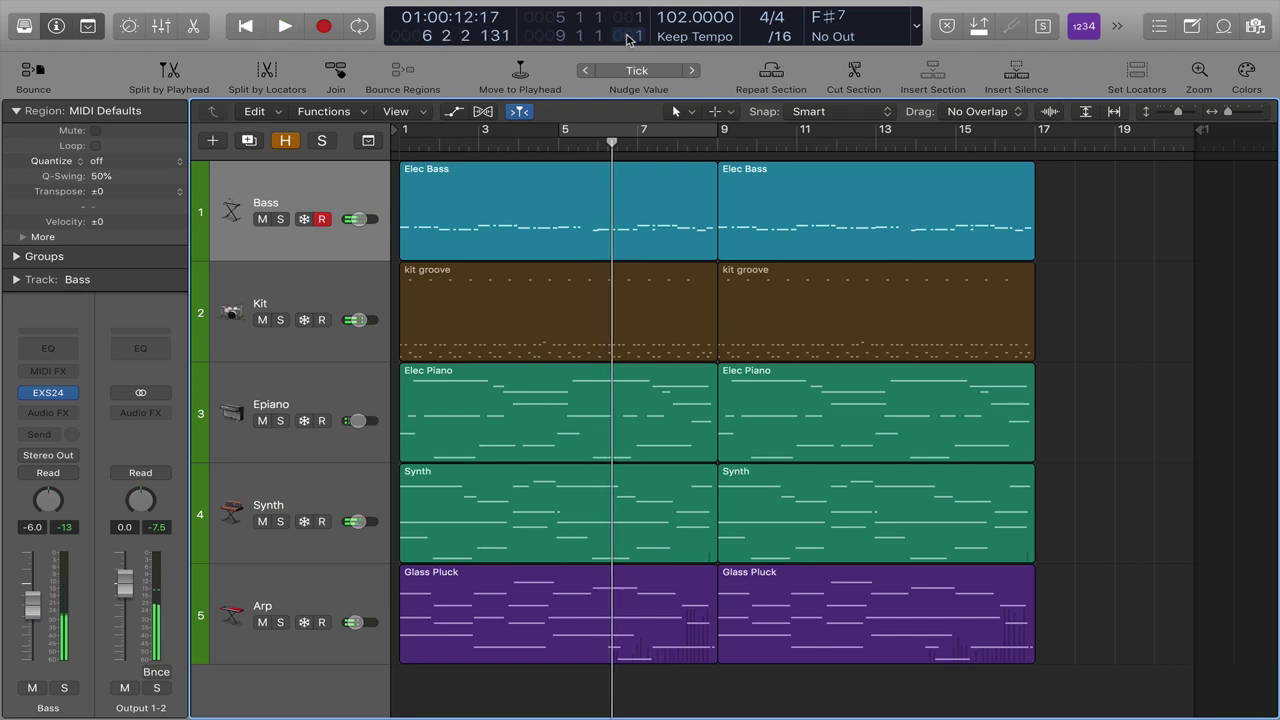
{"action": "key", "text": "space"}
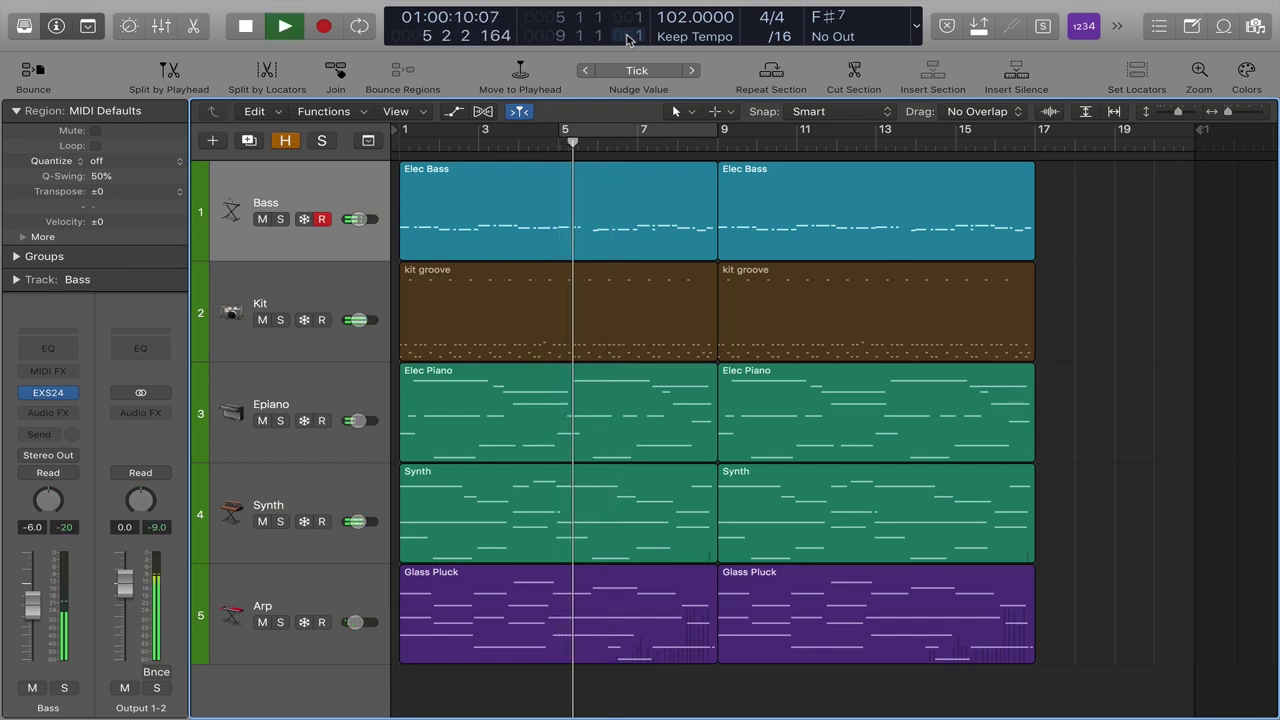
{"action": "key", "text": "space"}
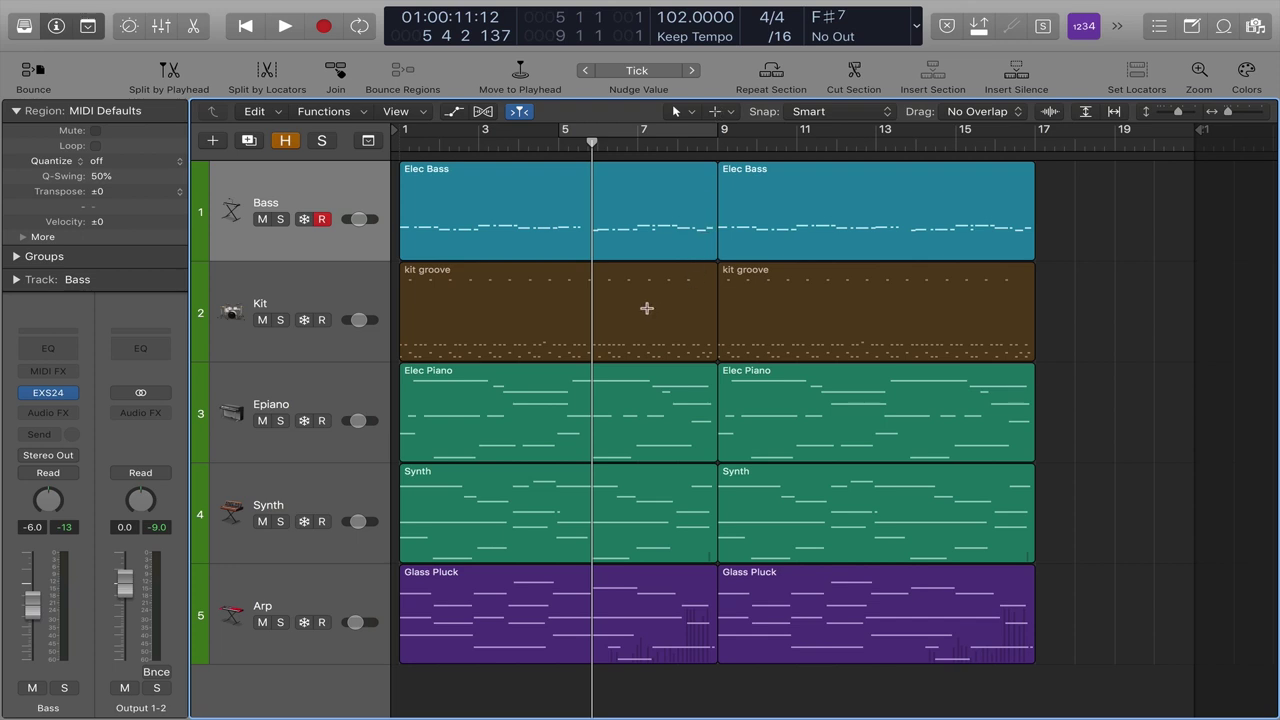
Marquee-select the Kit region from bar 4.7 to 6.9, then play and stop
{"action": "left_click_drag", "start_coordinate": [537, 309], "coordinate": [647, 320]}
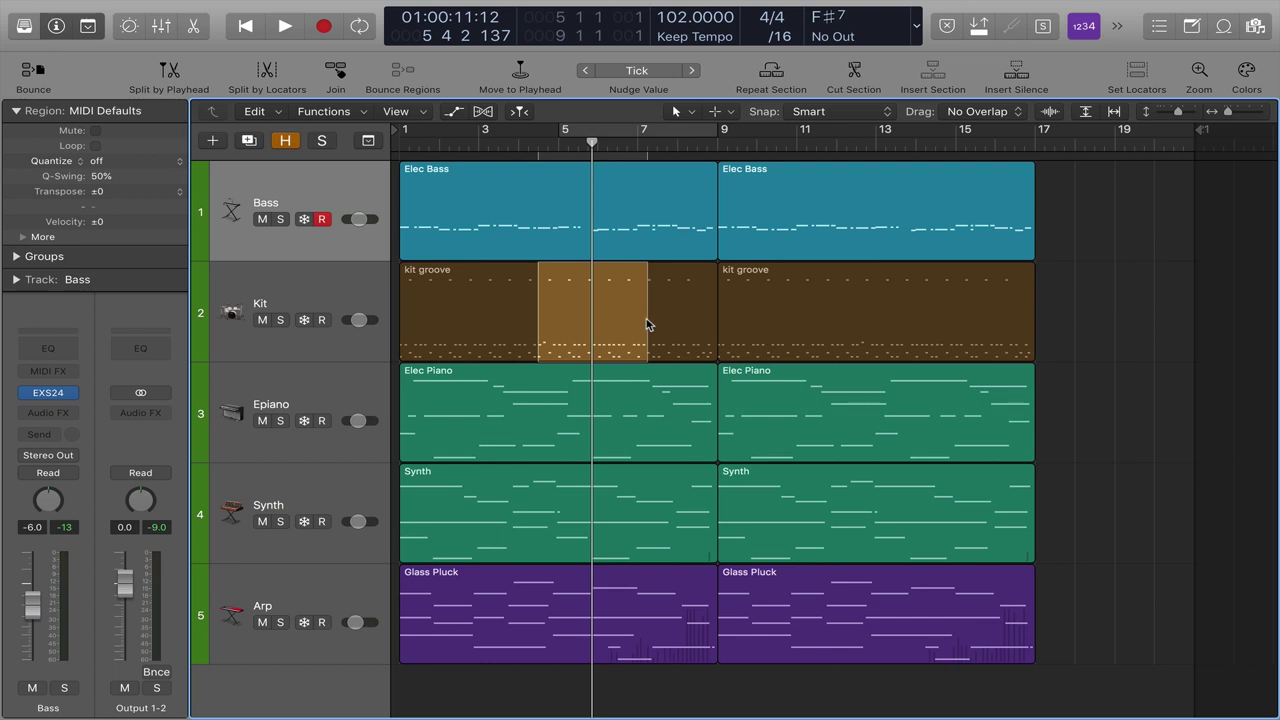
{"action": "key", "text": "space"}
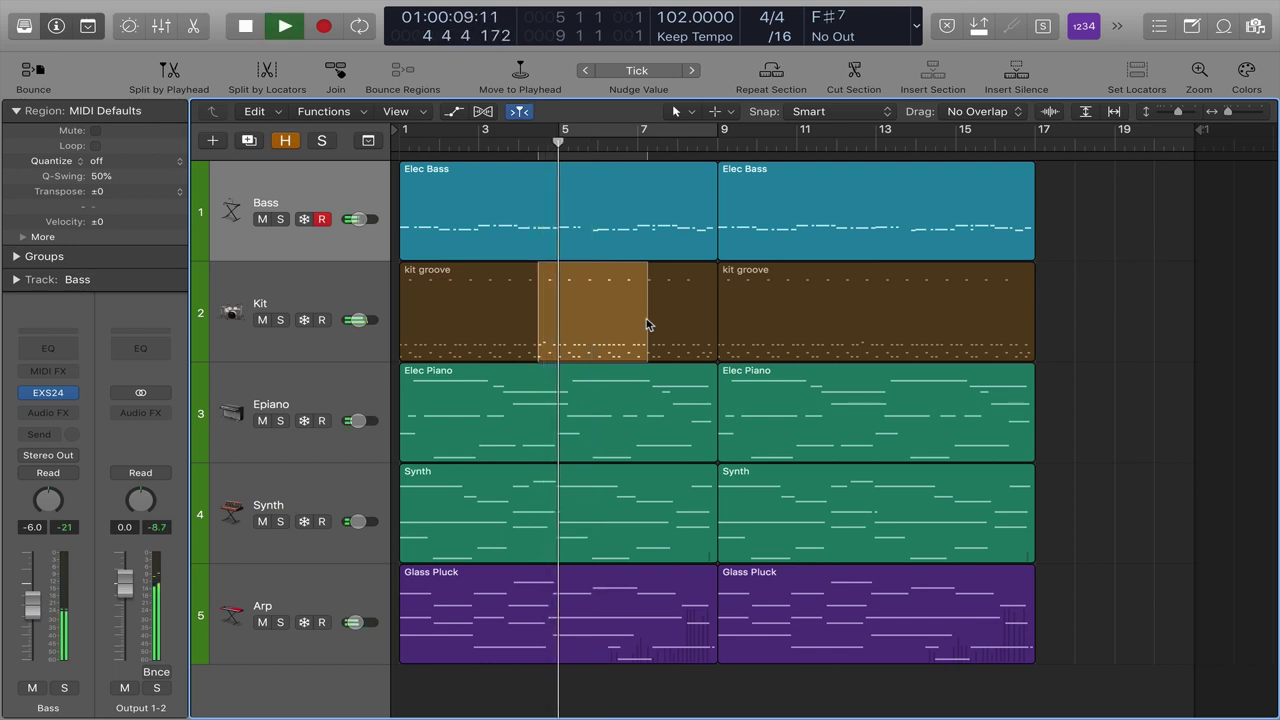
{"action": "key", "text": "space"}
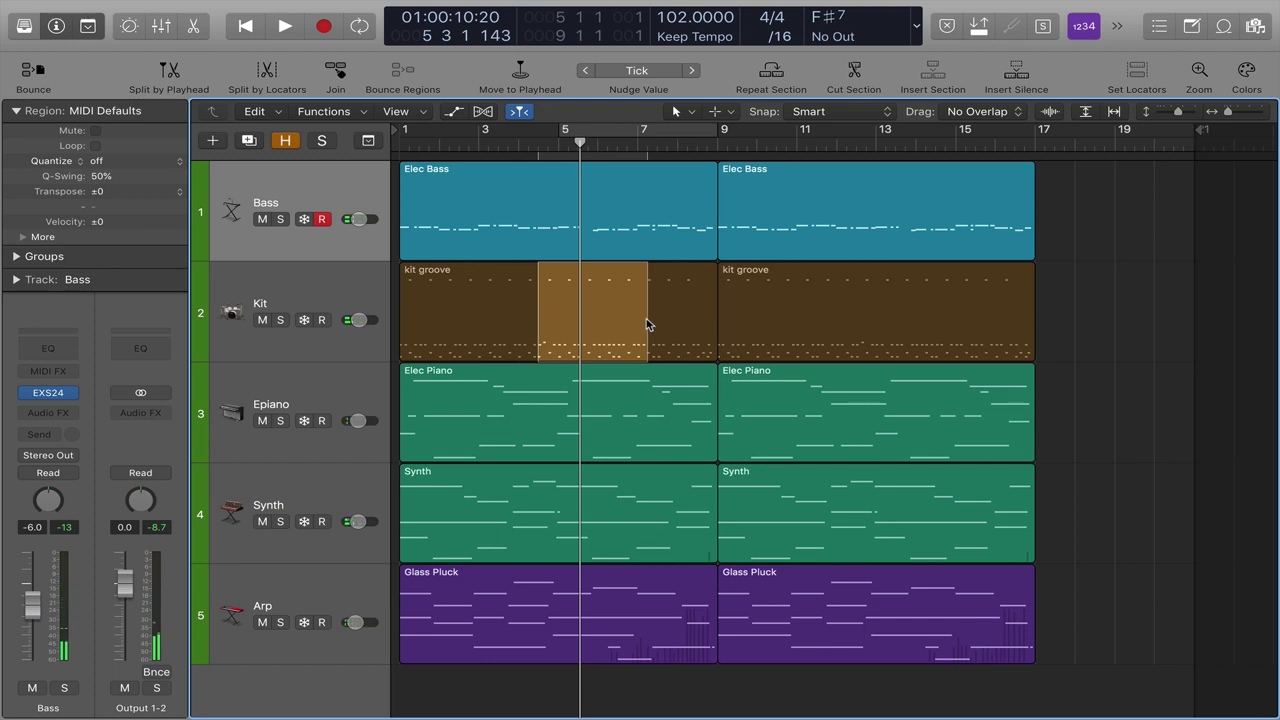
Set a marquee point near bar 10 in kit groove, then play and stop
{"action": "left_click", "coordinate": [789, 330]}
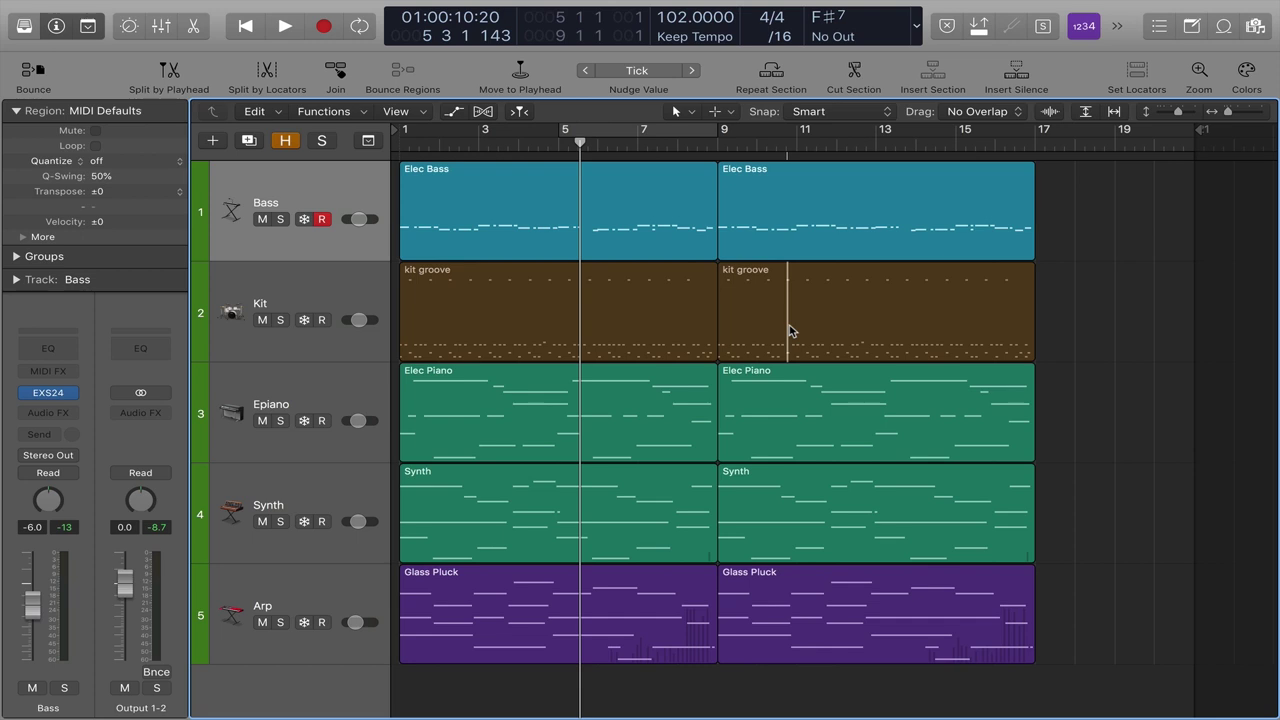
{"action": "key", "text": "space"}
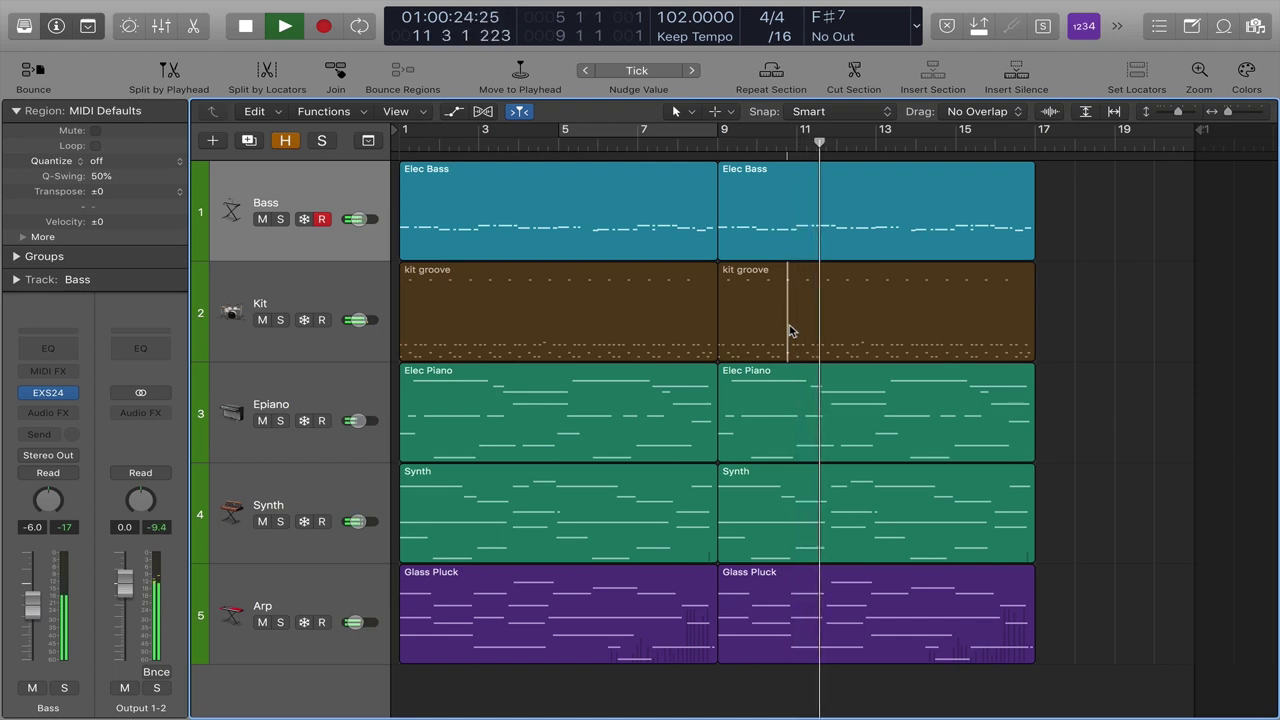
{"action": "key", "text": "space"}
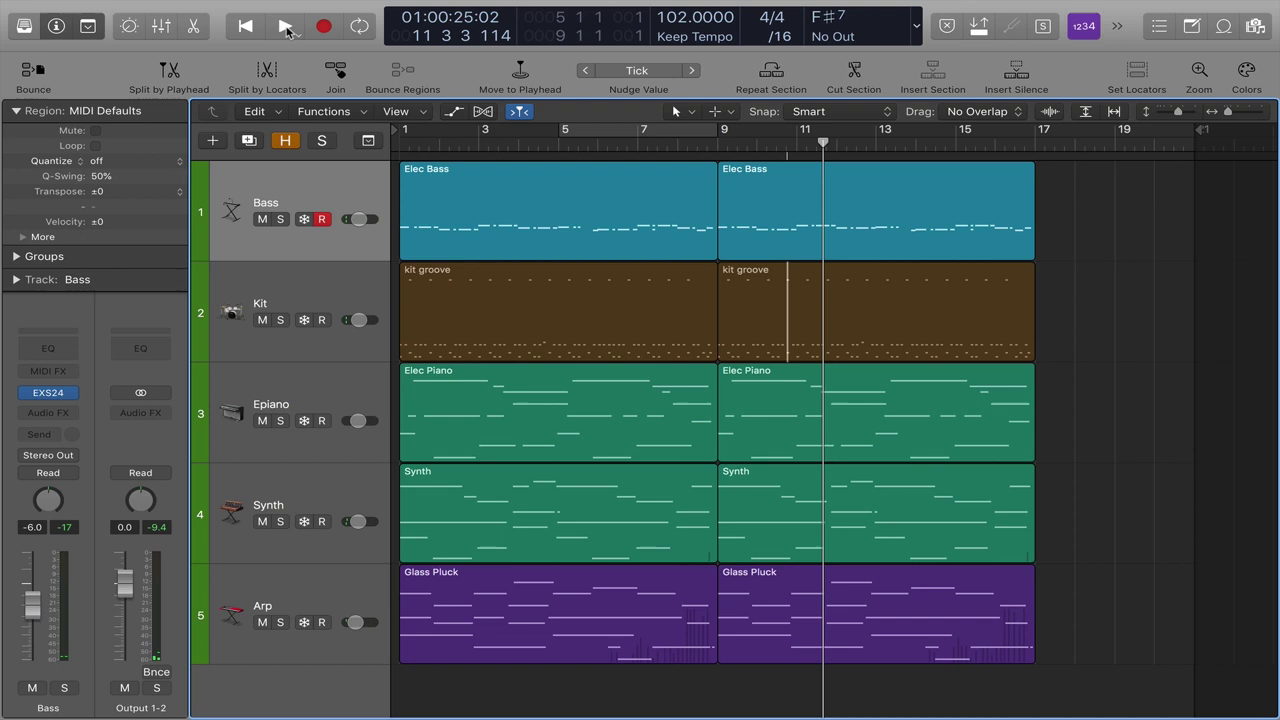
Disable Play From Marquee Selection and marquee-select the Kit region from bar 3.5 to 6.2
{"action": "right_click", "coordinate": [286, 31]}
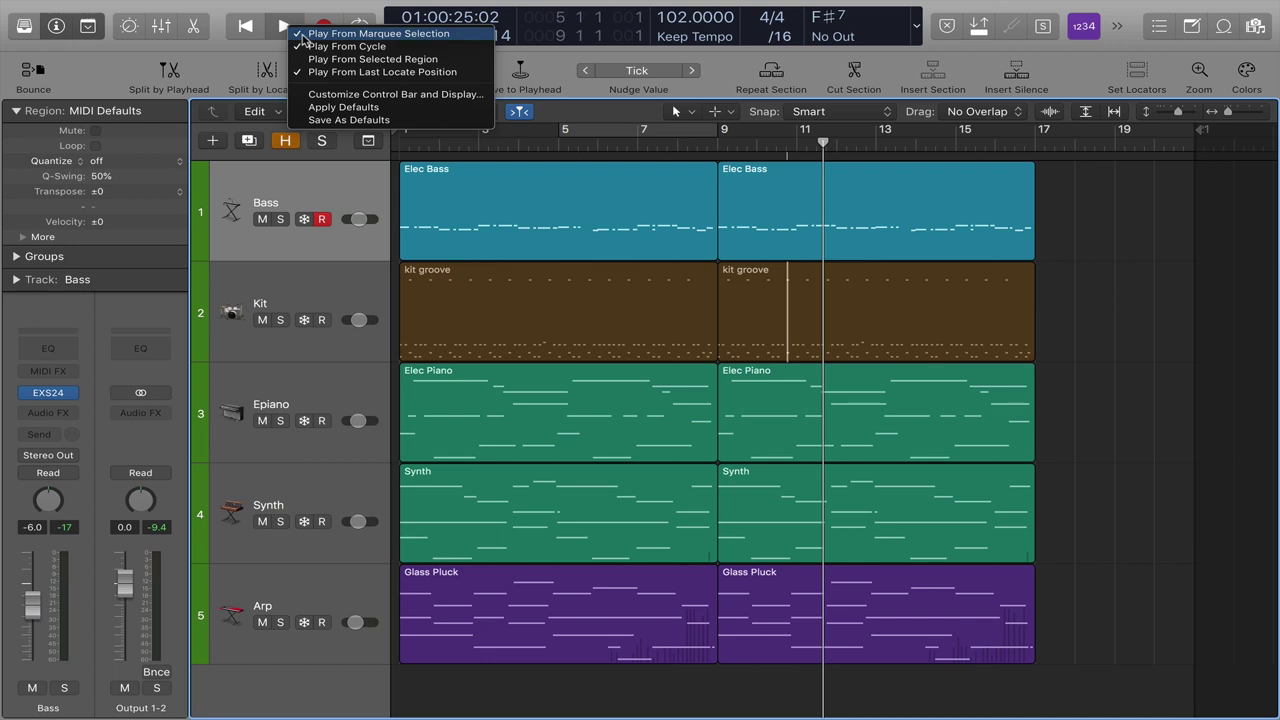
{"action": "left_click", "coordinate": [303, 38]}
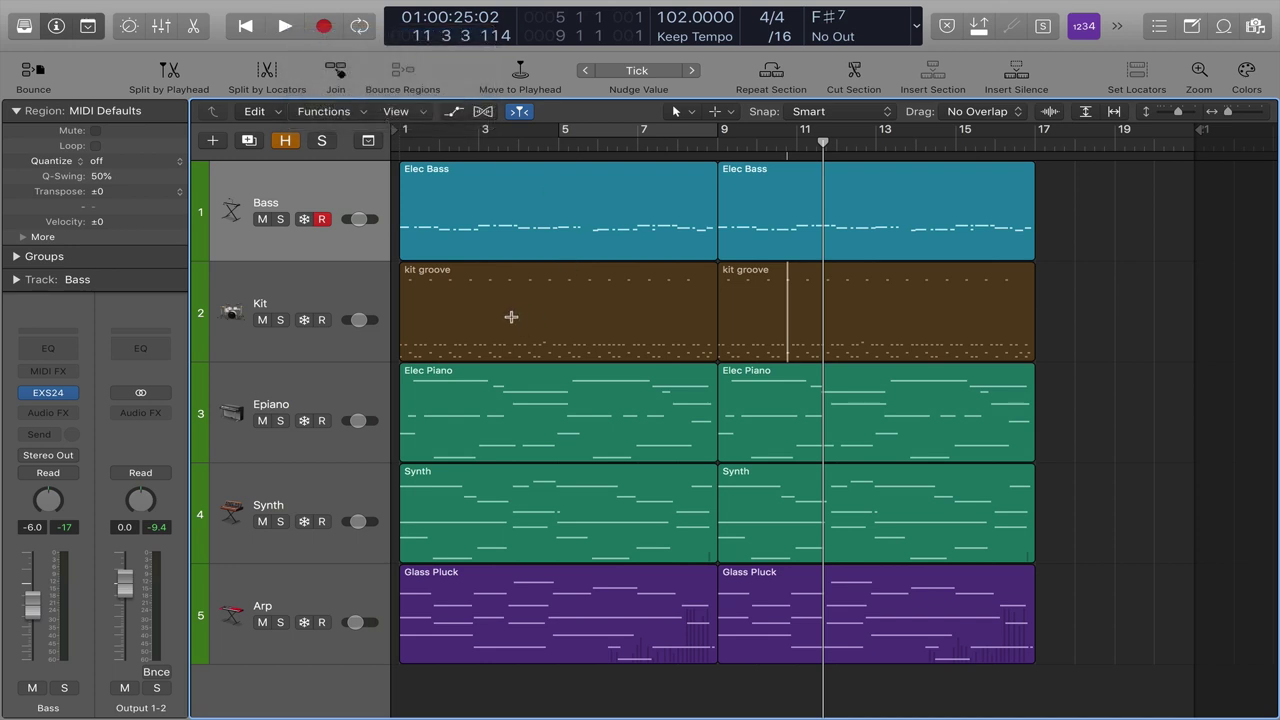
{"action": "left_click_drag", "start_coordinate": [509, 317], "coordinate": [615, 322]}
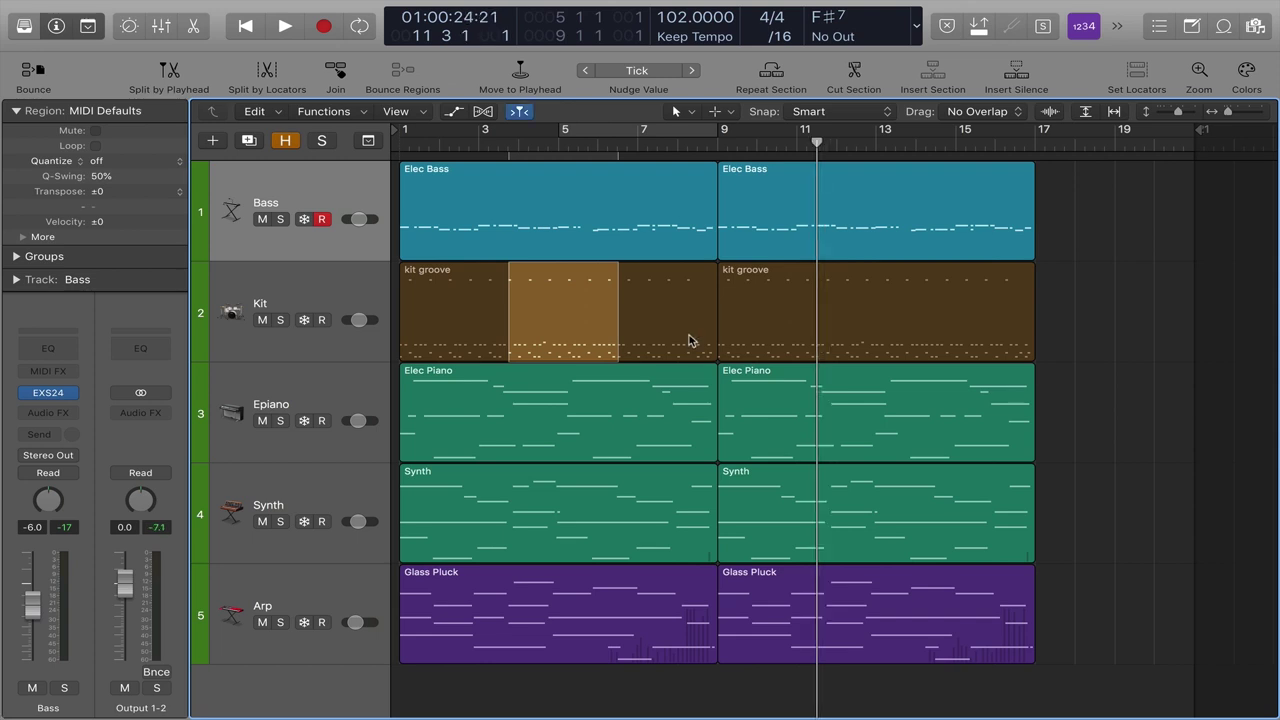
Go to position bar 11, then play and stop
{"action": "key", "text": "slash"}
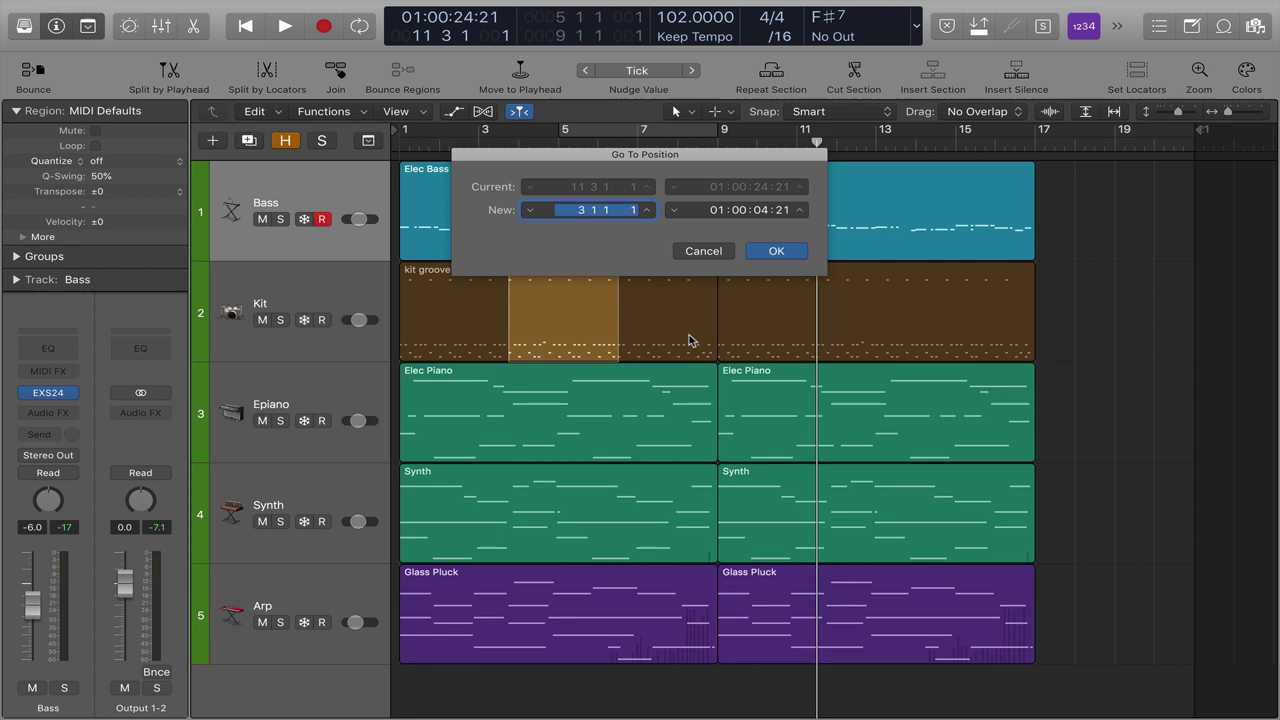
{"action": "type", "text": "11"}
{"action": "key", "text": "Return"}
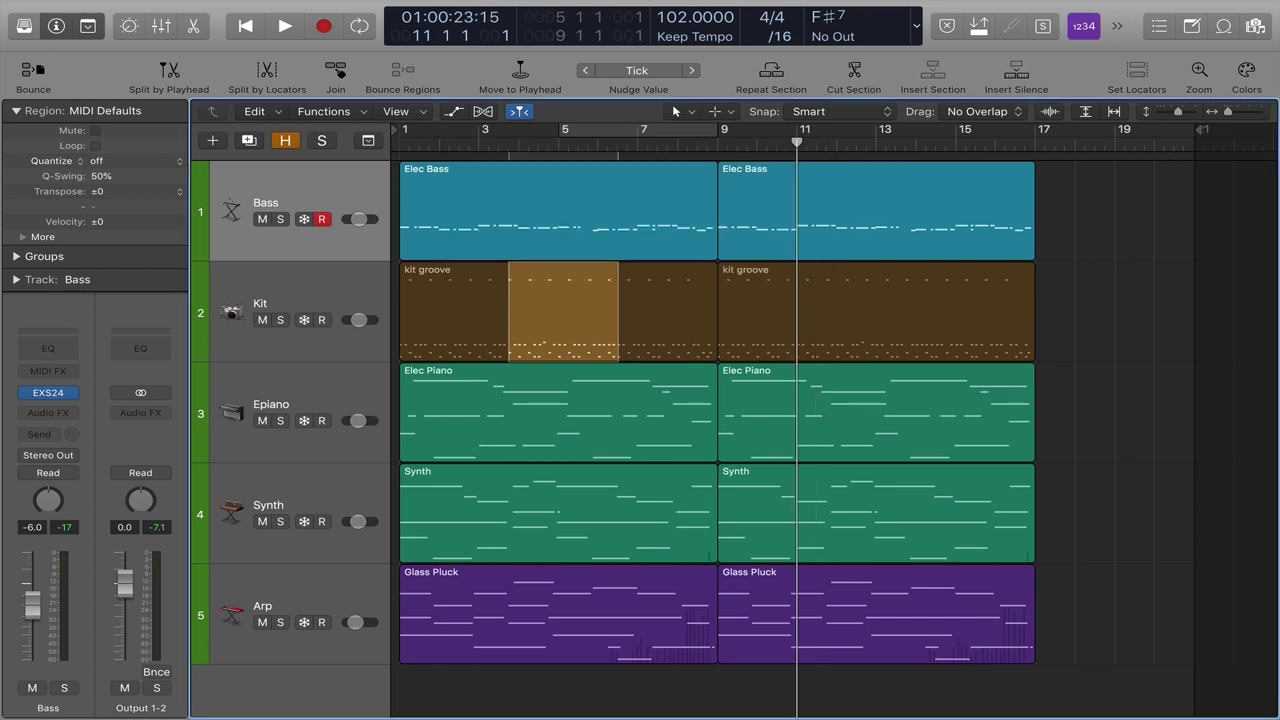
{"action": "key", "text": "space"}
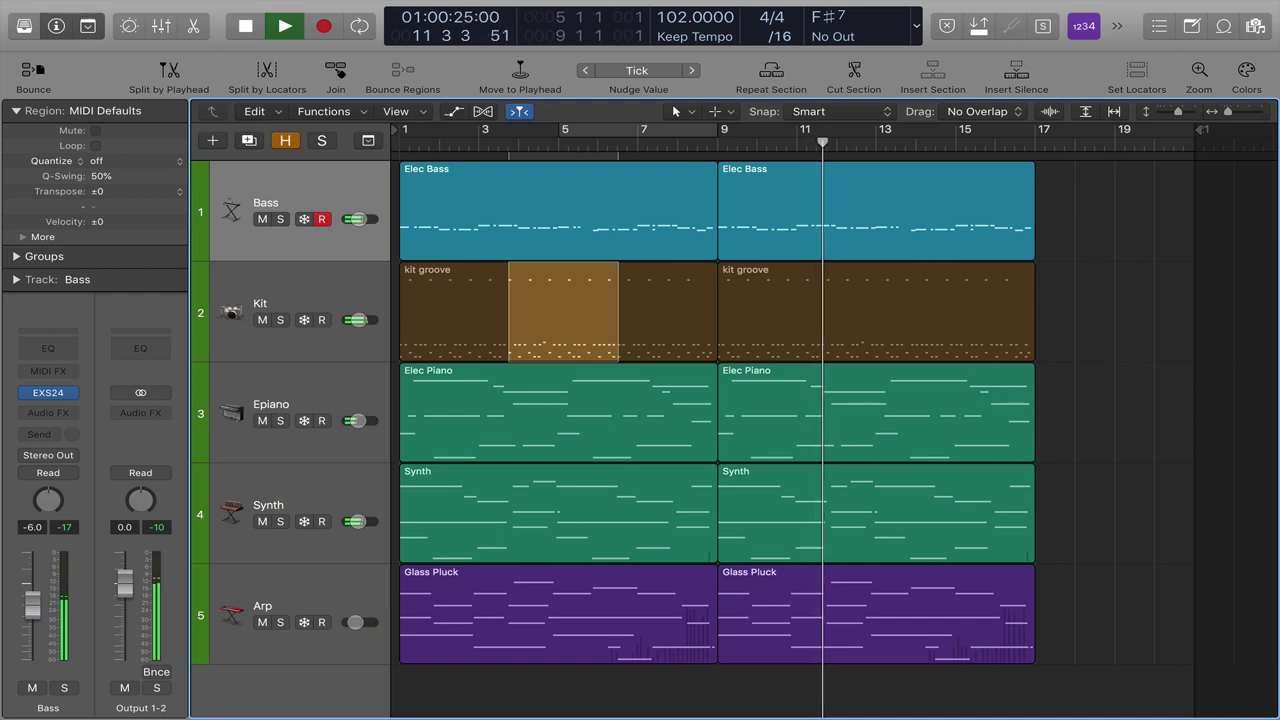
{"action": "key", "text": "space"}
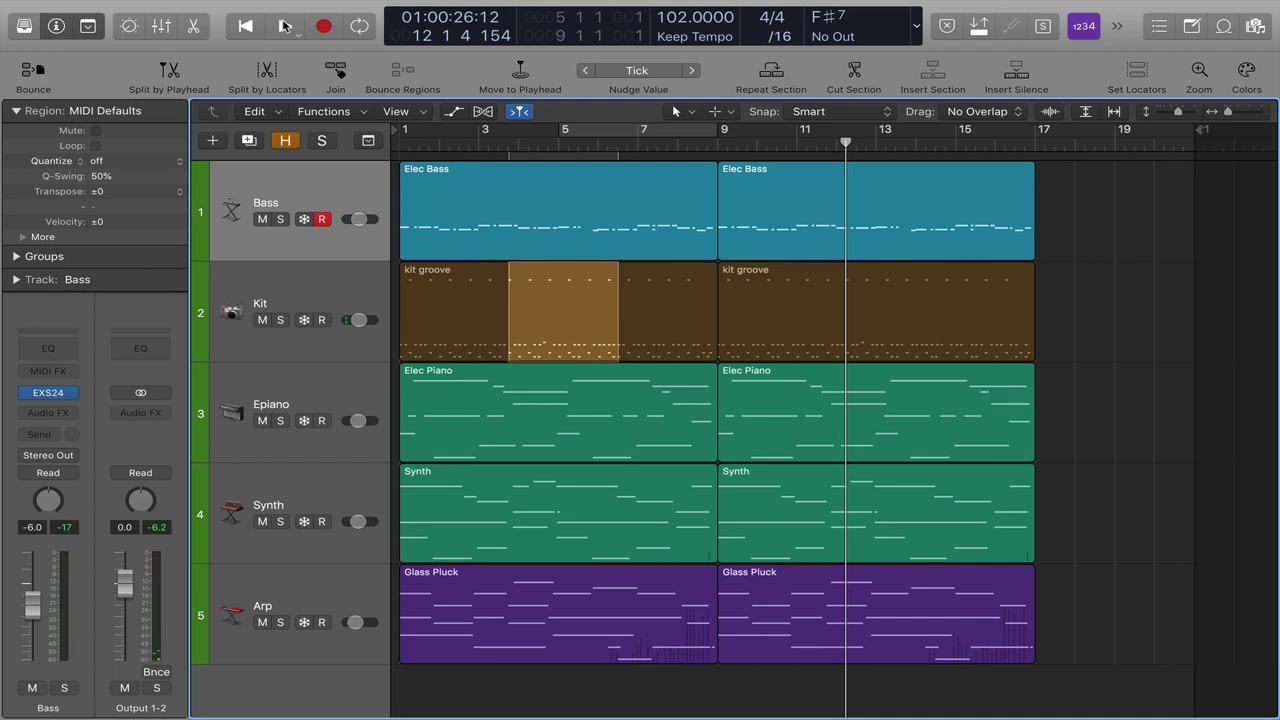
Re-enable Play From Marquee Selection, then play and stop from the marquee start
{"action": "right_click", "coordinate": [284, 25]}
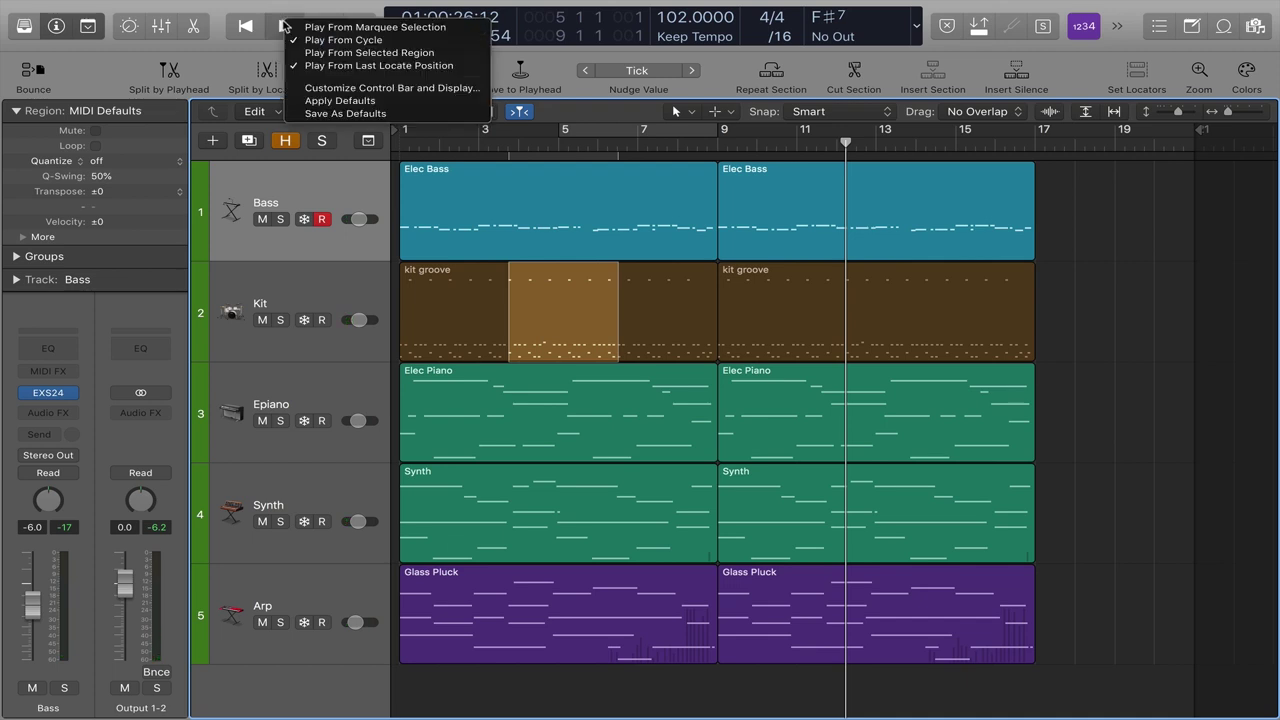
{"action": "left_click", "coordinate": [344, 28]}
{"action": "key", "text": "space"}
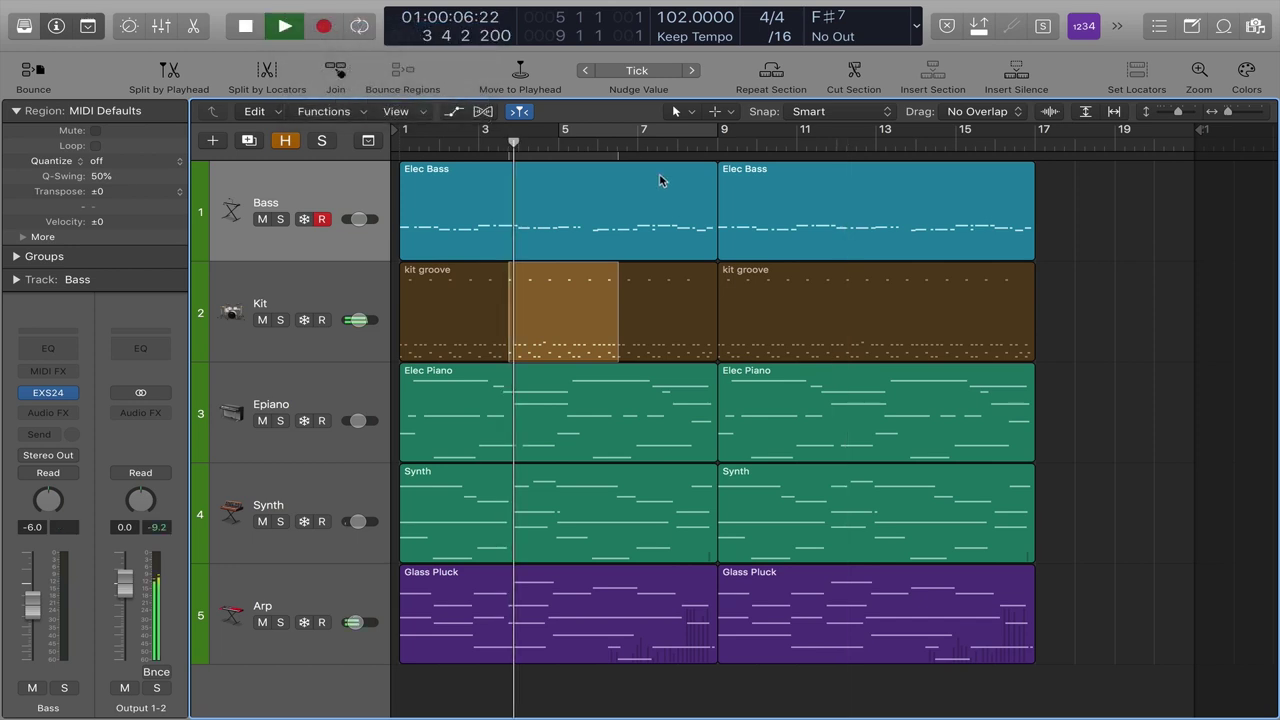
{"action": "key", "text": "space"}
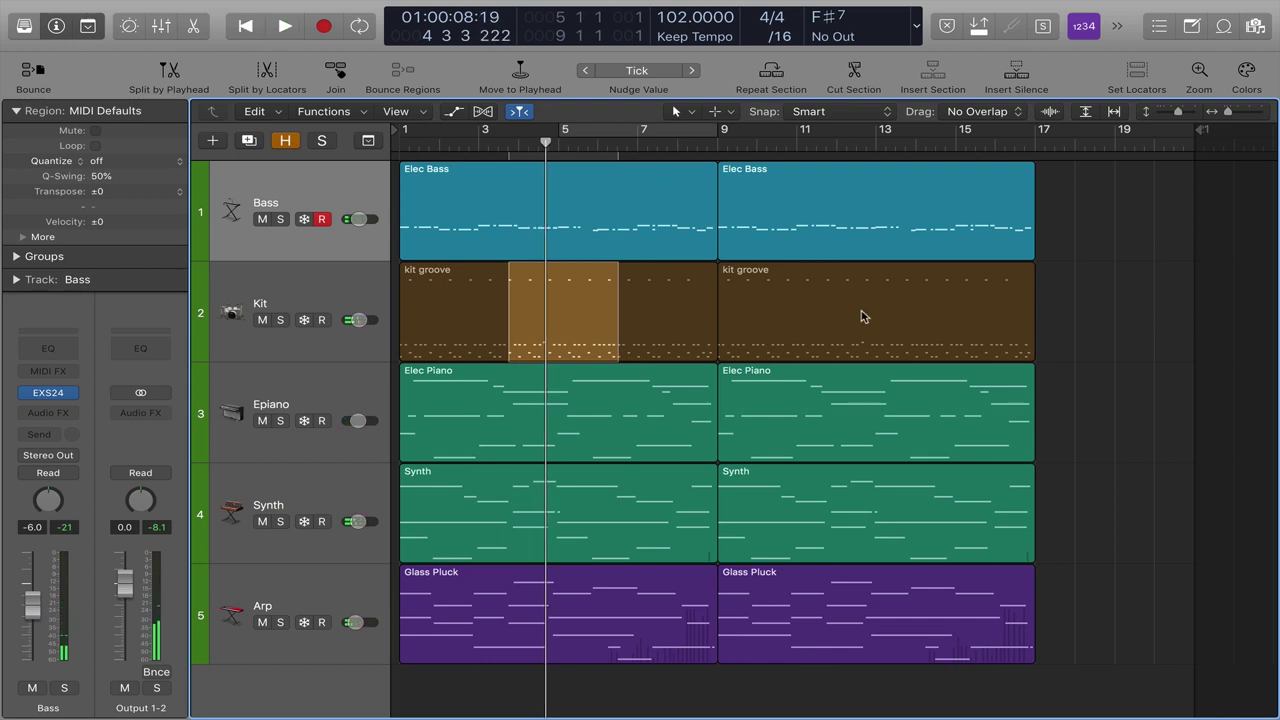
Select the second Elec Piano region, return the playhead to bar 5, then play and stop
{"action": "left_click", "coordinate": [740, 410]}
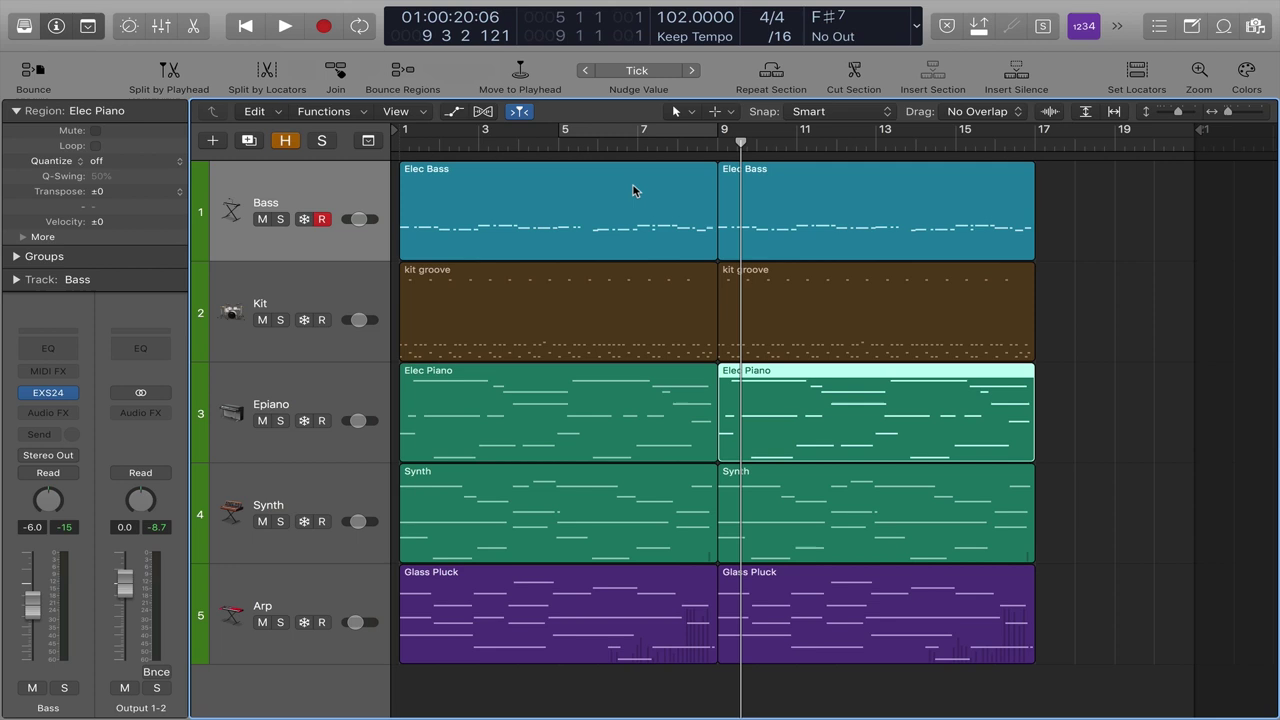
{"action": "key", "text": "comma"}
{"action": "key", "text": "comma"}
{"action": "key", "text": "comma"}
{"action": "key", "text": "comma"}
{"action": "key", "text": "comma"}
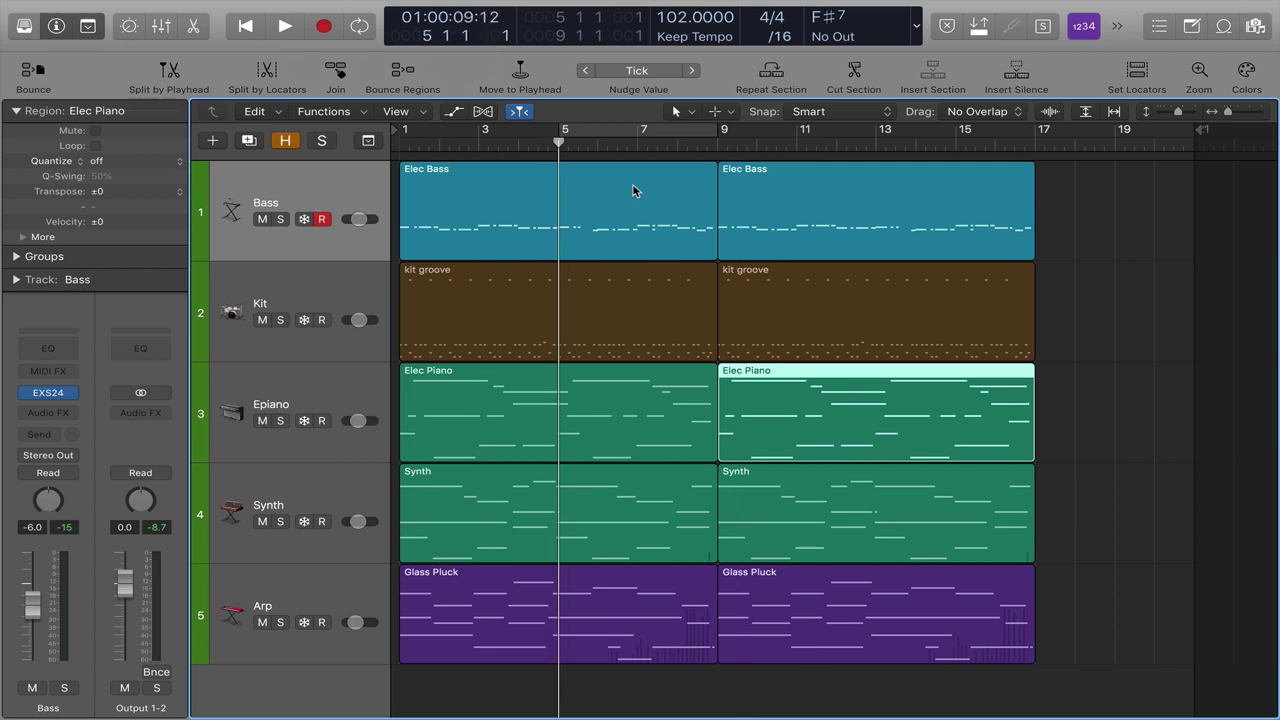
{"action": "key", "text": "space"}
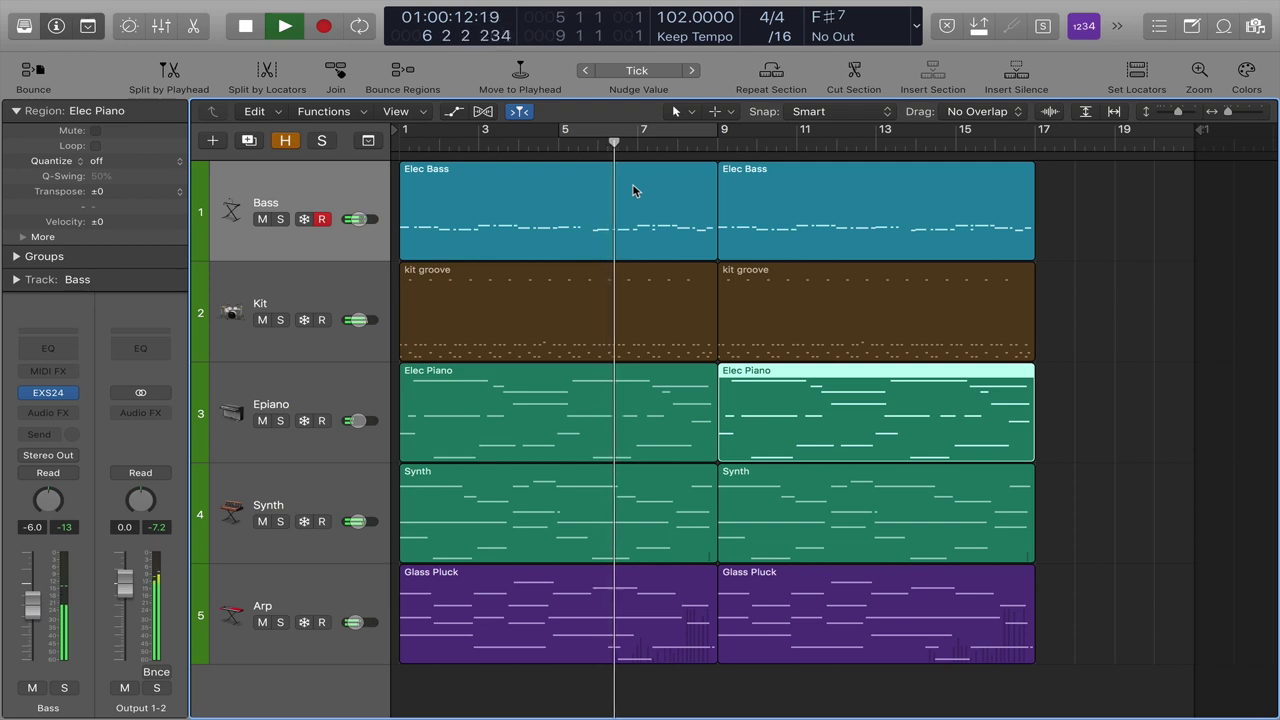
{"action": "key", "text": "space"}
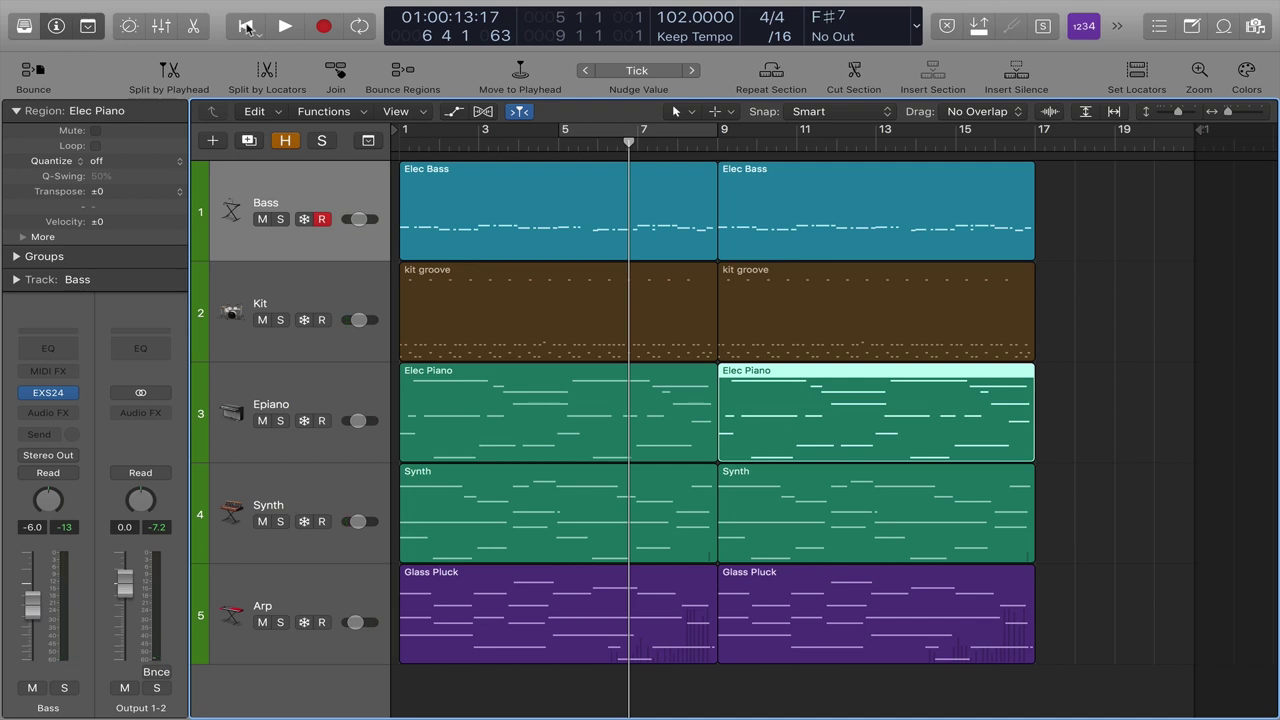
Set the Stop button to Stop and Go to Last Locate Position, then play and stop from bar 5
{"action": "right_click", "coordinate": [246, 27]}
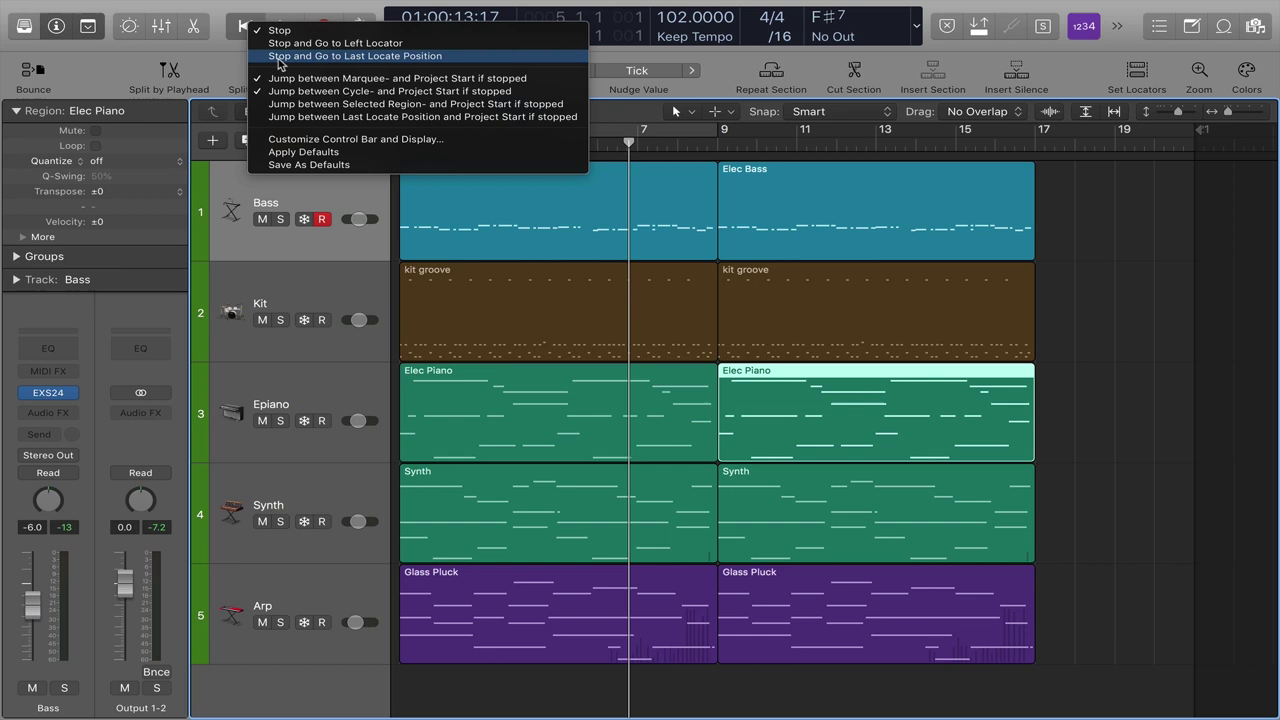
{"action": "left_click", "coordinate": [394, 58]}
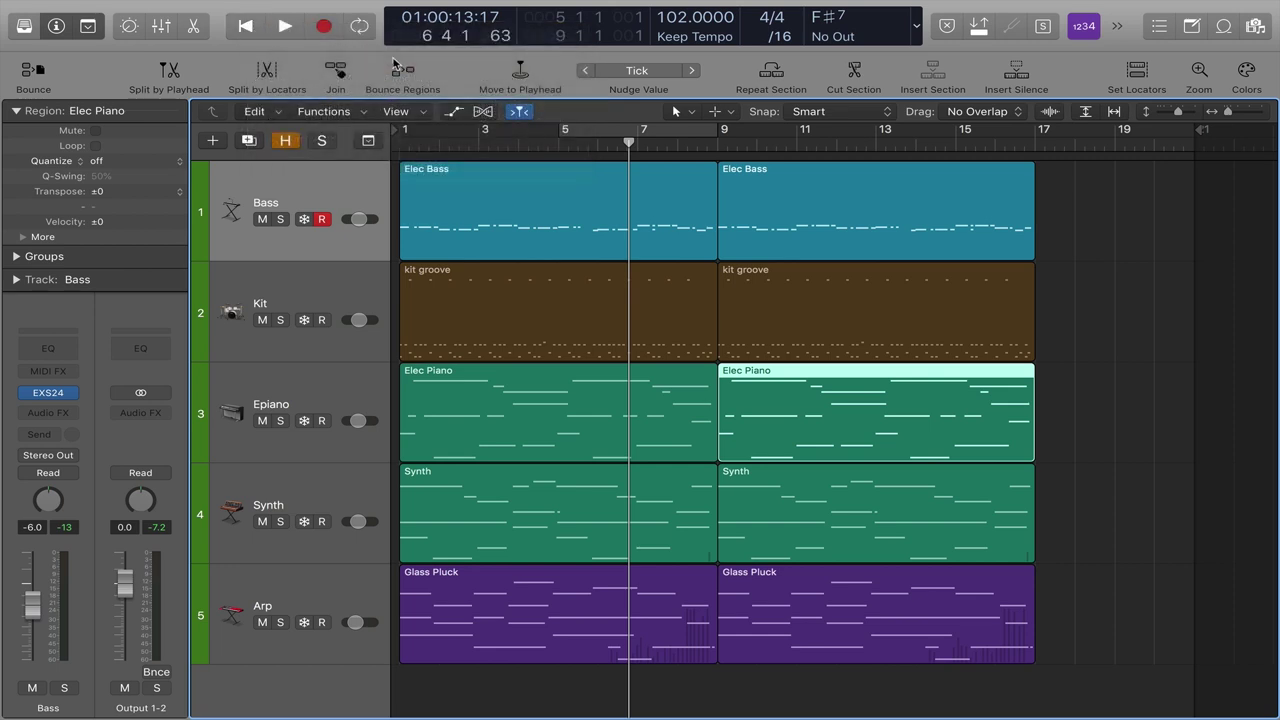
{"action": "key", "text": "space"}
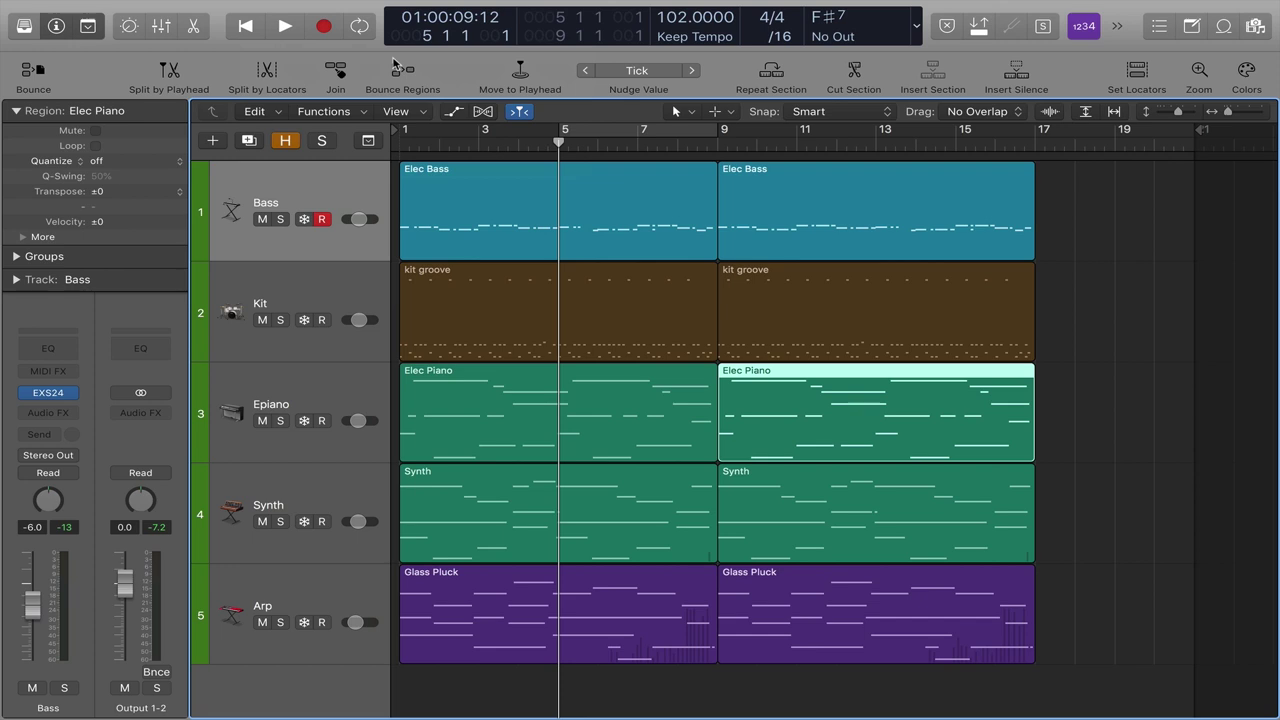
{"action": "key", "text": "space"}
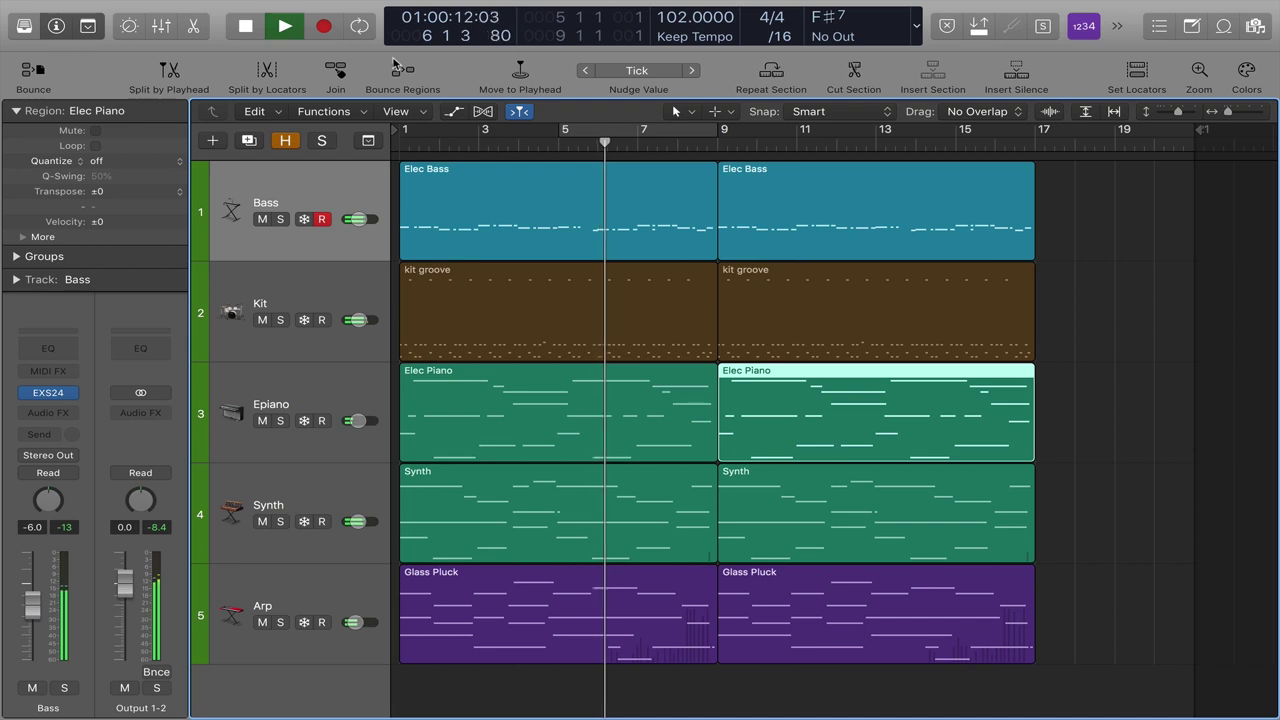
{"action": "key", "text": "space"}
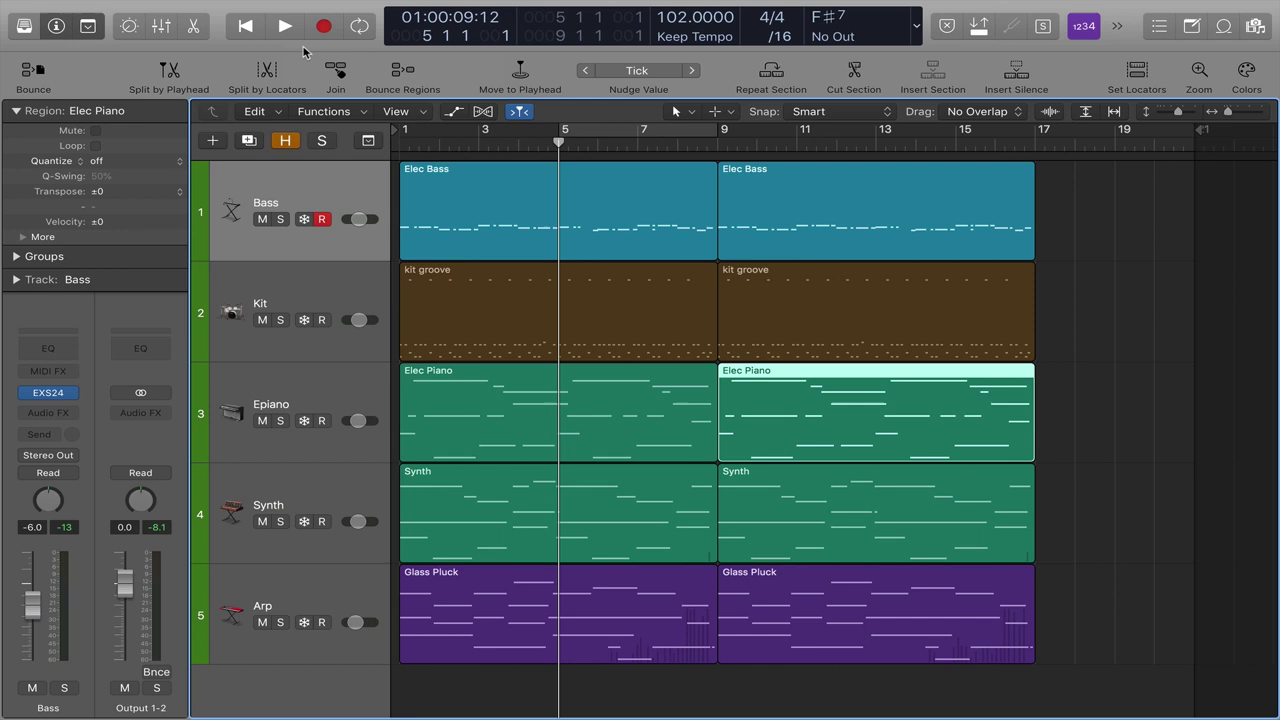
Set the Stop button to Stop and Go to Left Locator, then play from bar 13 and stop
{"action": "right_click", "coordinate": [255, 27]}
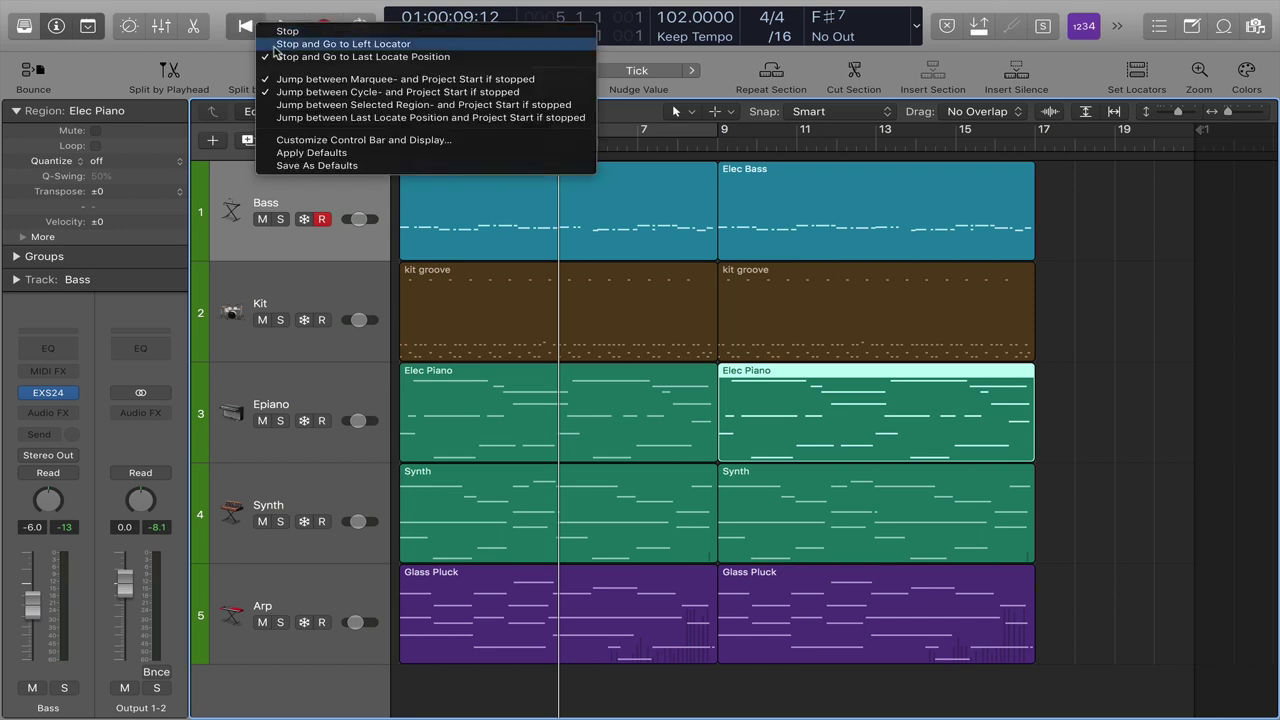
{"action": "left_click", "coordinate": [274, 48]}
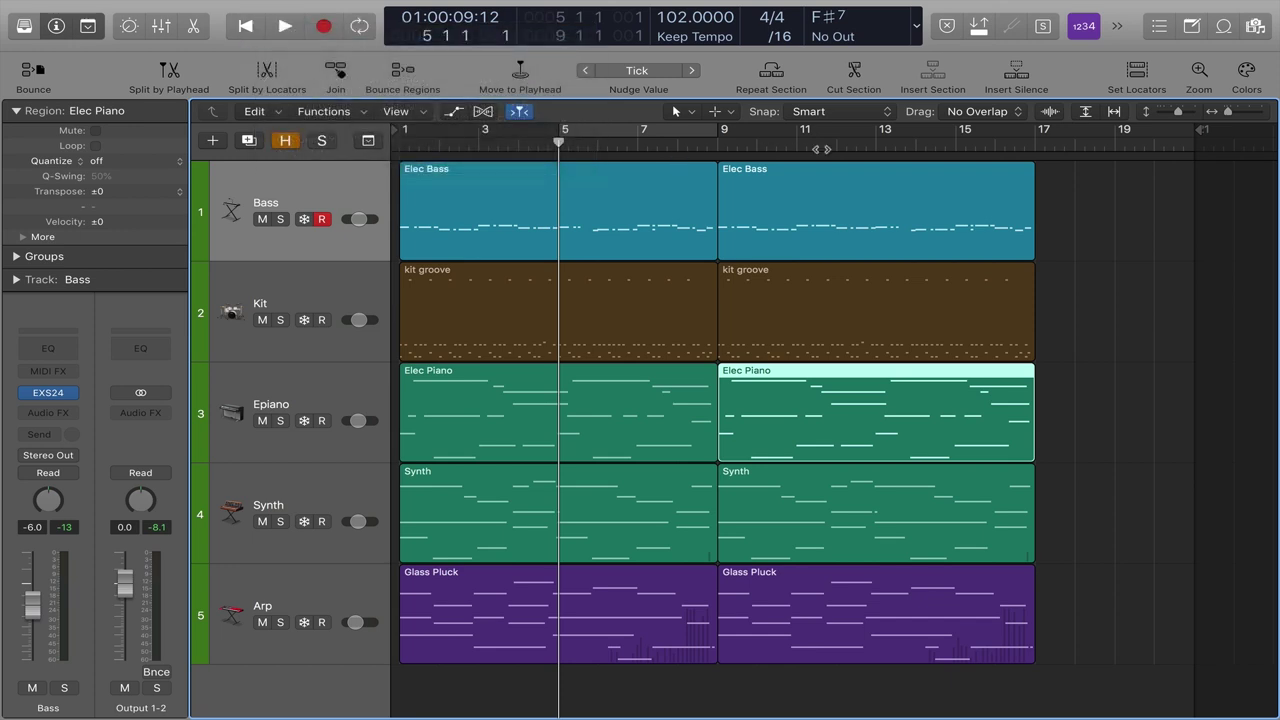
{"action": "left_click", "coordinate": [877, 143]}
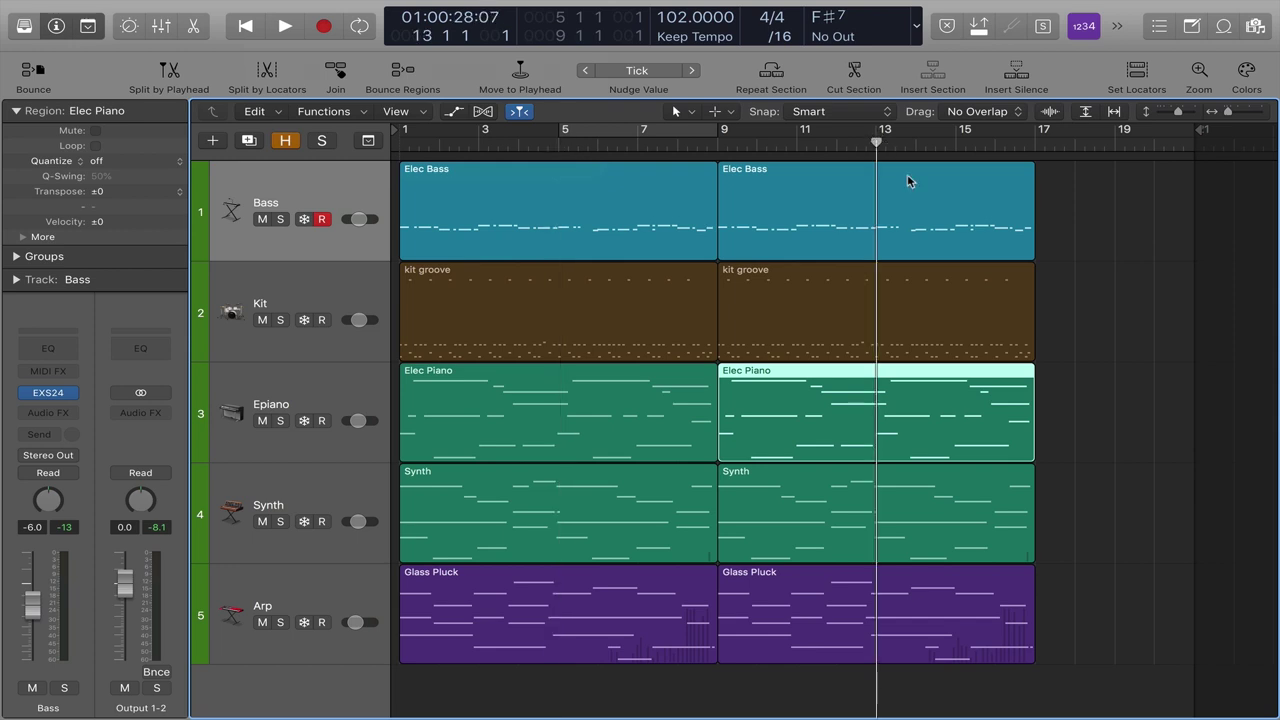
{"action": "key", "text": "space"}
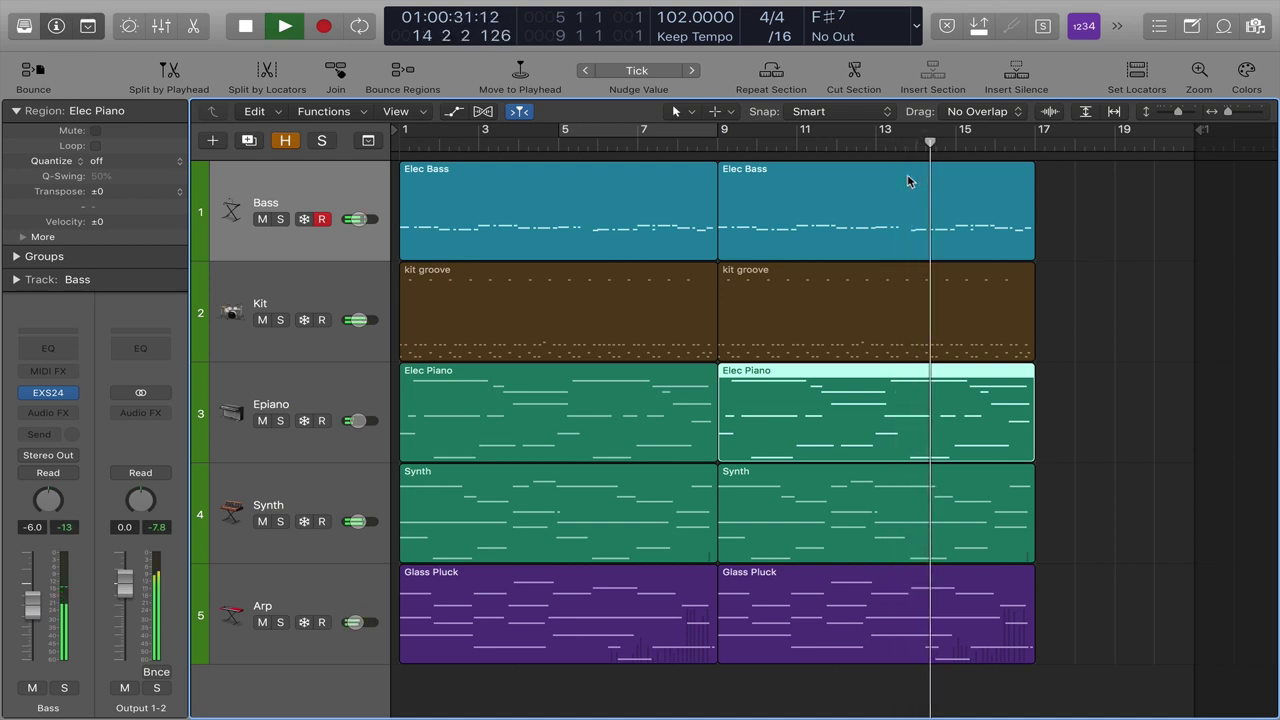
{"action": "key", "text": "space"}
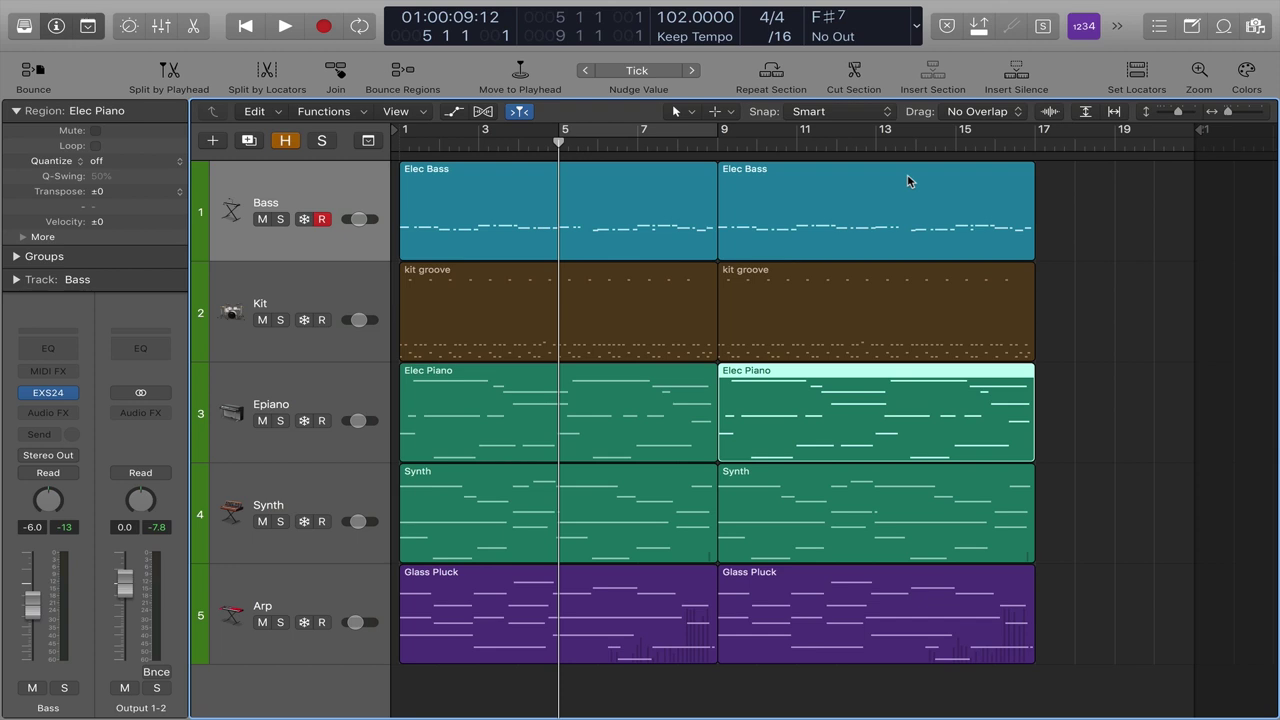
Jump to bar 13 with Go To Position, then play and stop, returning to bar 5
{"action": "key", "text": "slash"}
{"action": "type", "text": "13"}
{"action": "key", "text": "Return"}
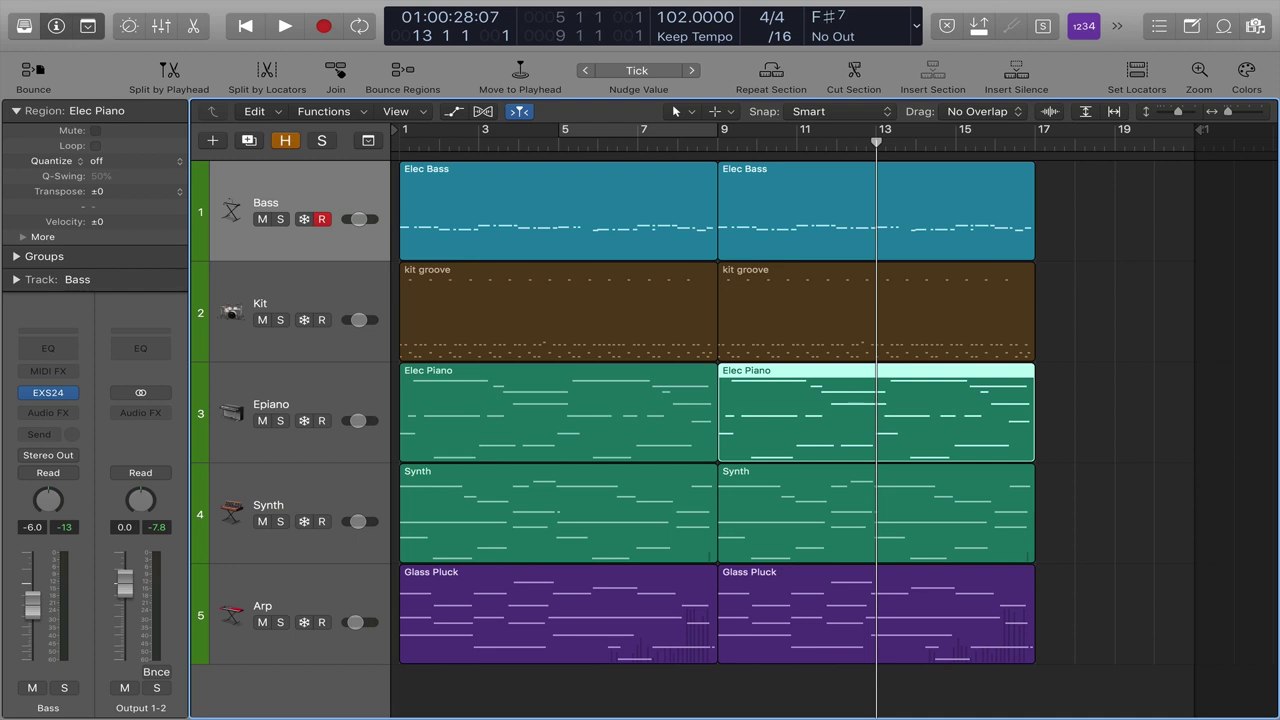
{"action": "key", "text": "space"}
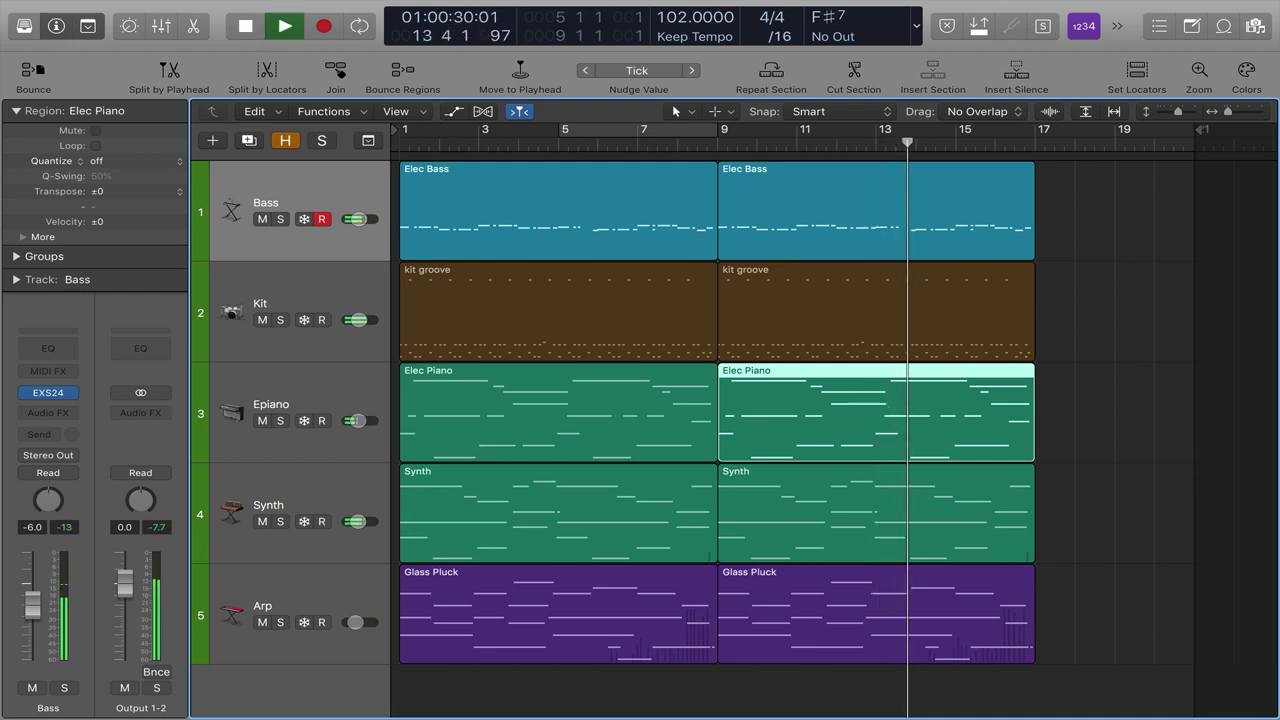
{"action": "key", "text": "space"}
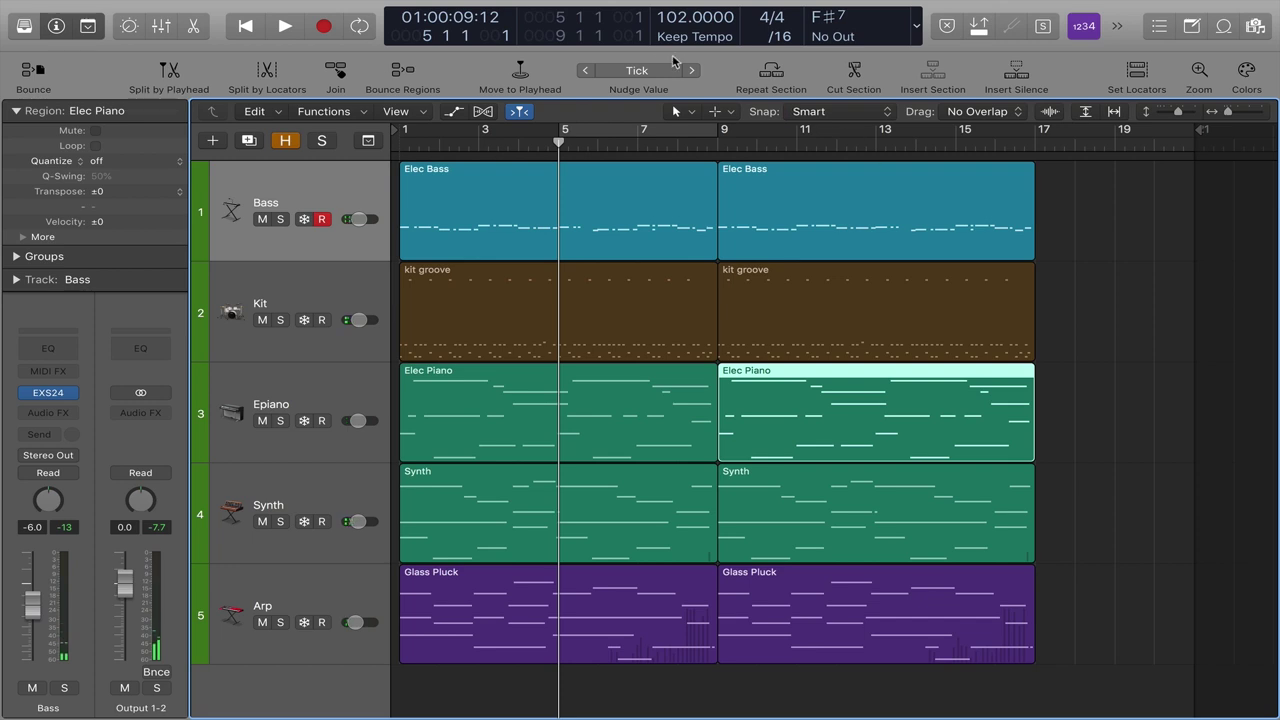
Check the Stop button setting, then play from bar 13 and stop just past bar 14
{"action": "right_click", "coordinate": [252, 28]}
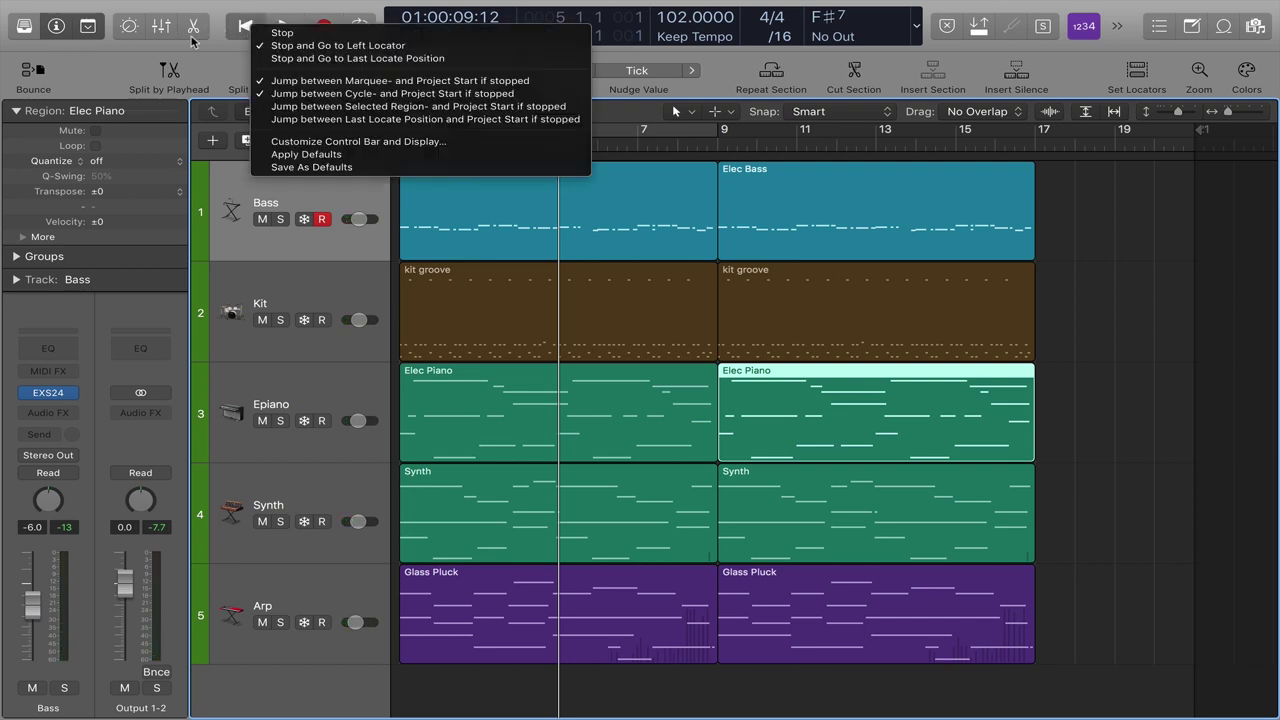
{"action": "key", "text": "Escape"}
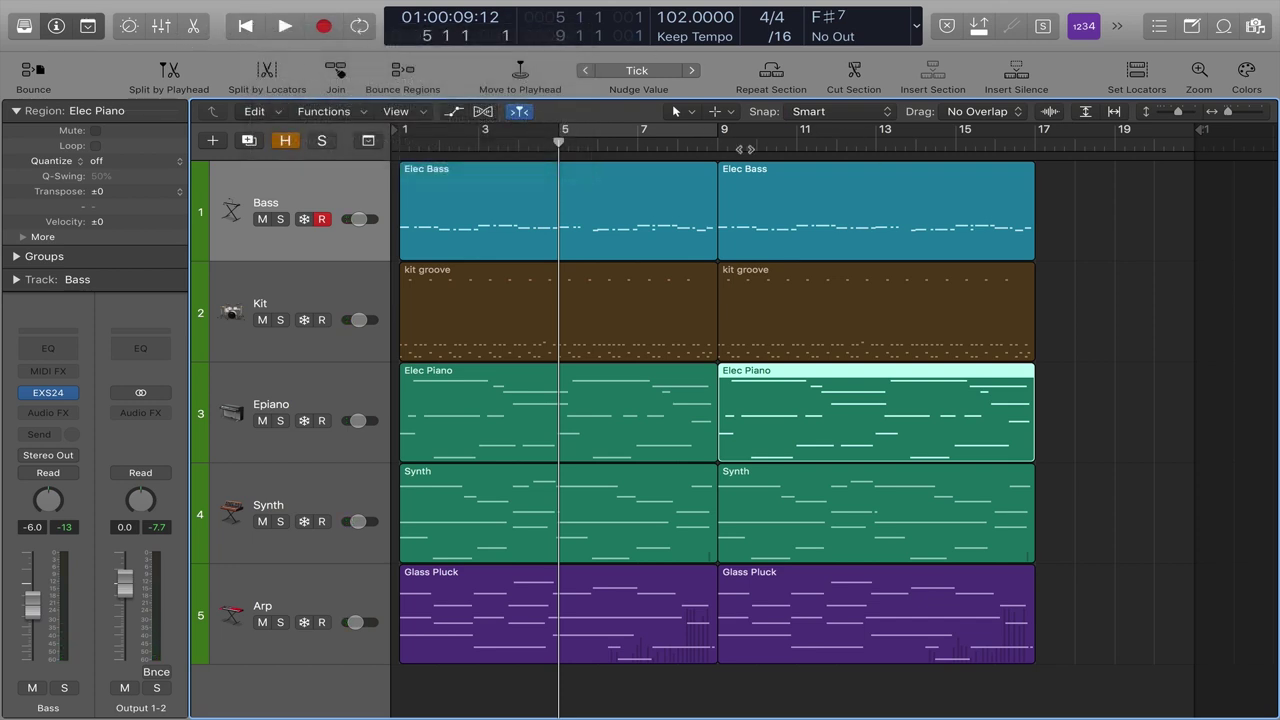
{"action": "key", "text": "slash"}
{"action": "key", "text": "Return"}
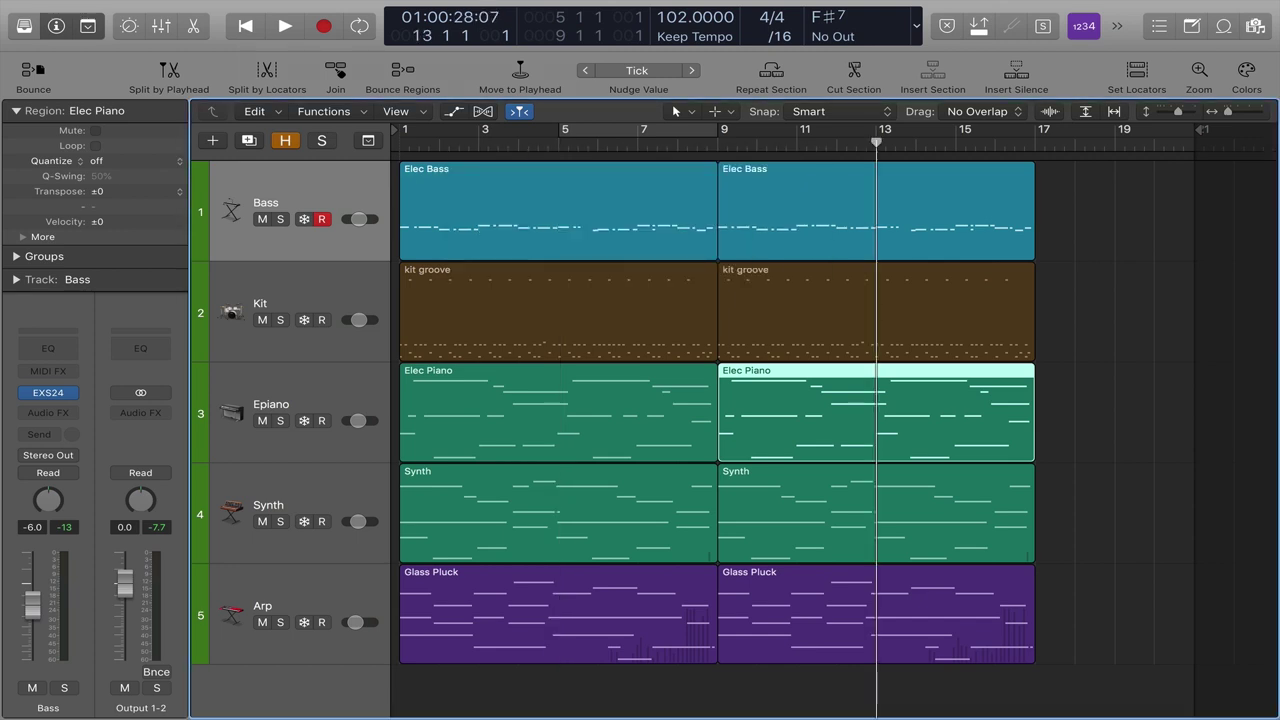
{"action": "key", "text": "space"}
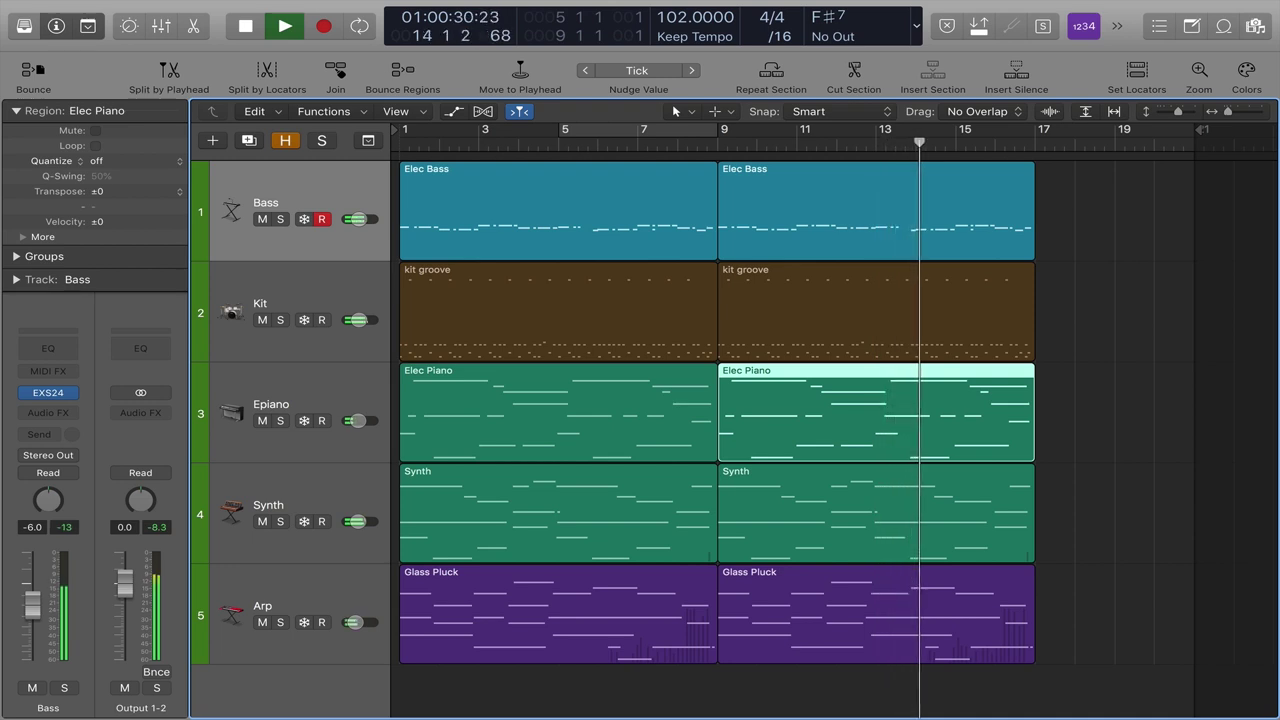
{"action": "key", "text": "space"}
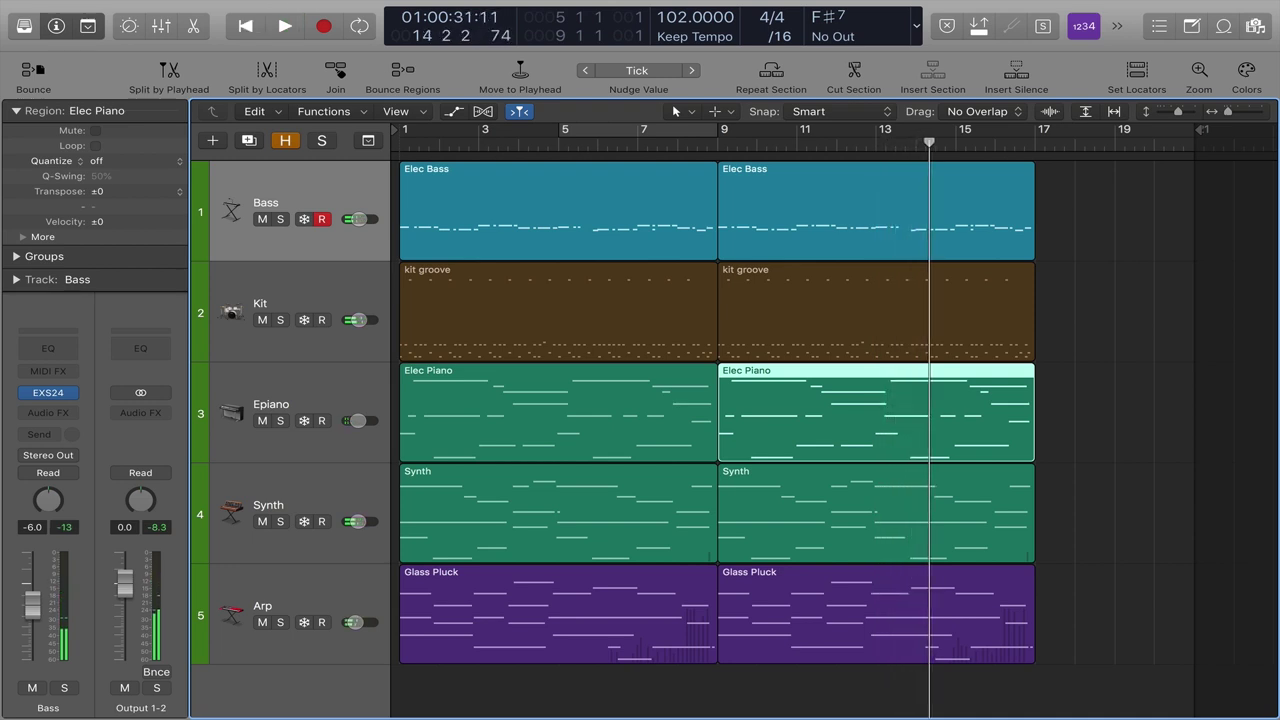